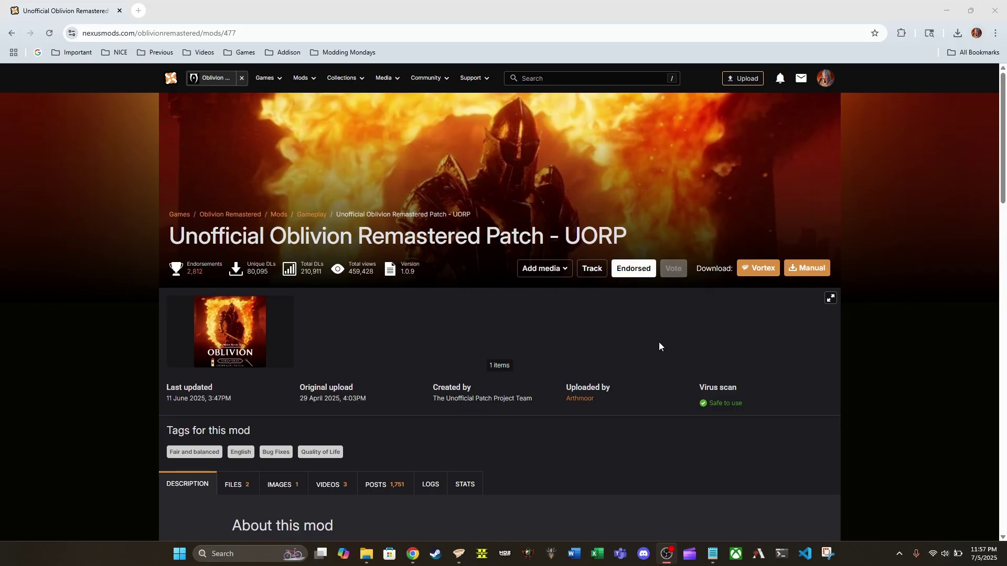
- Scroll down the UORP mod page to its About this mod description
{"action": "scroll", "coordinate": [662, 343], "scroll_direction": "down", "scroll_amount": 4}
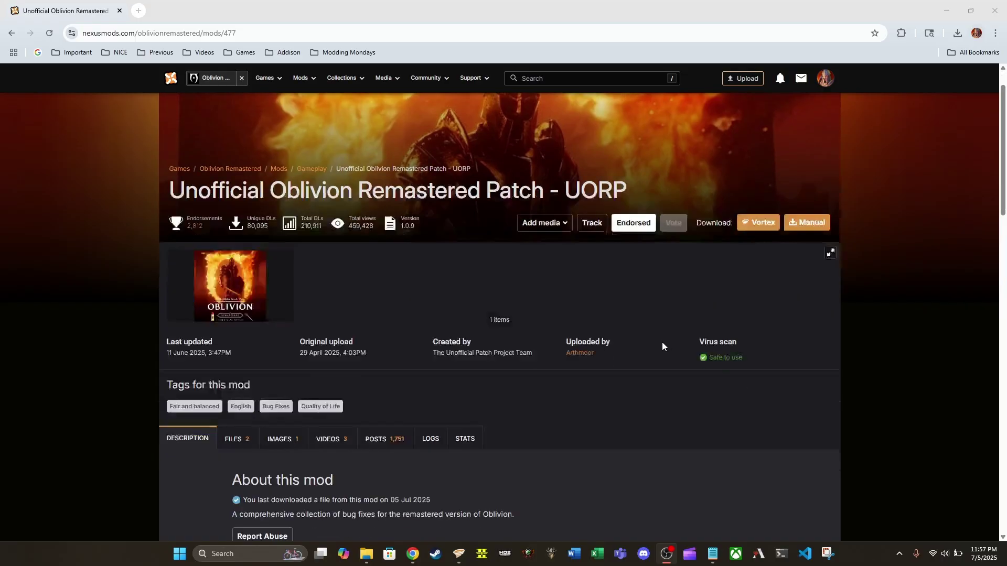
{"action": "scroll", "coordinate": [557, 340], "scroll_direction": "down", "scroll_amount": 3}
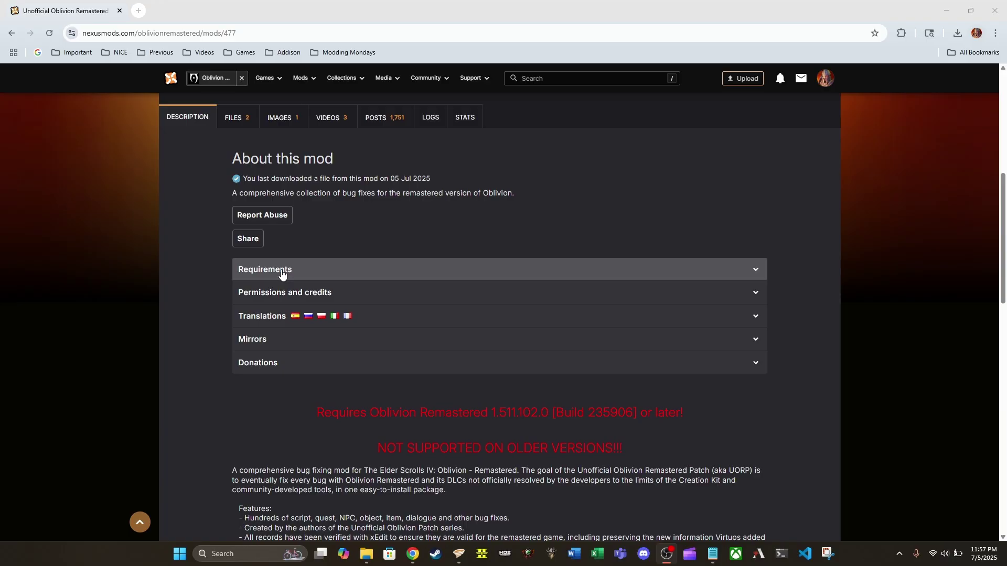
{"action": "left_click", "coordinate": [282, 274]}
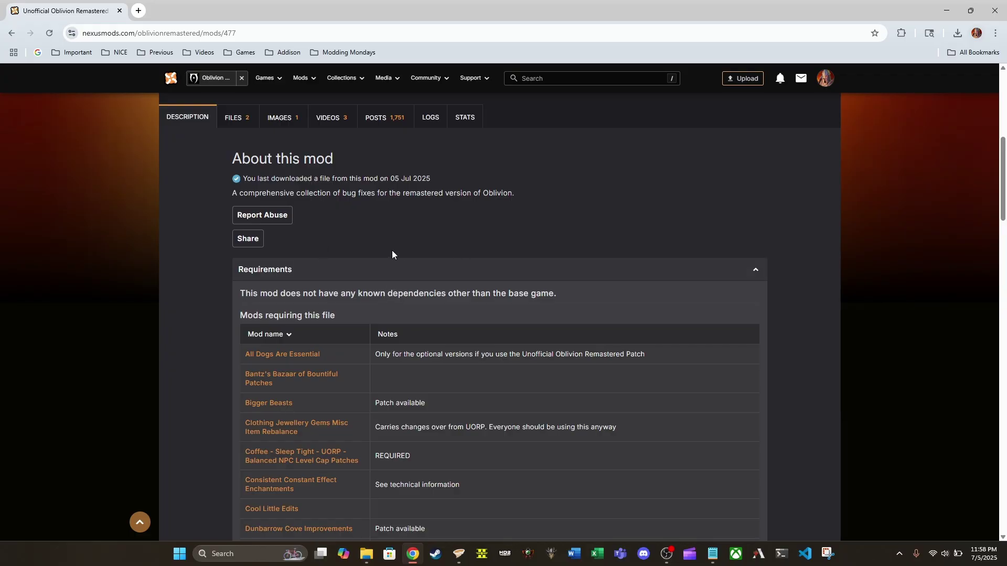
{"action": "scroll", "coordinate": [370, 332], "scroll_direction": "down", "scroll_amount": 15}
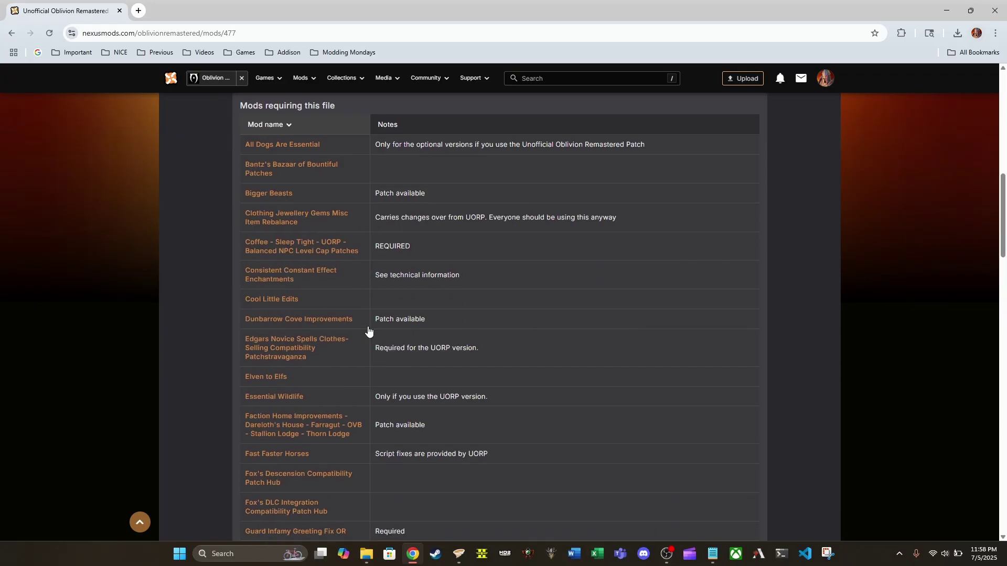
{"action": "scroll", "coordinate": [369, 331], "scroll_direction": "down", "scroll_amount": 4}
{"action": "scroll", "coordinate": [368, 332], "scroll_direction": "up", "scroll_amount": 18}
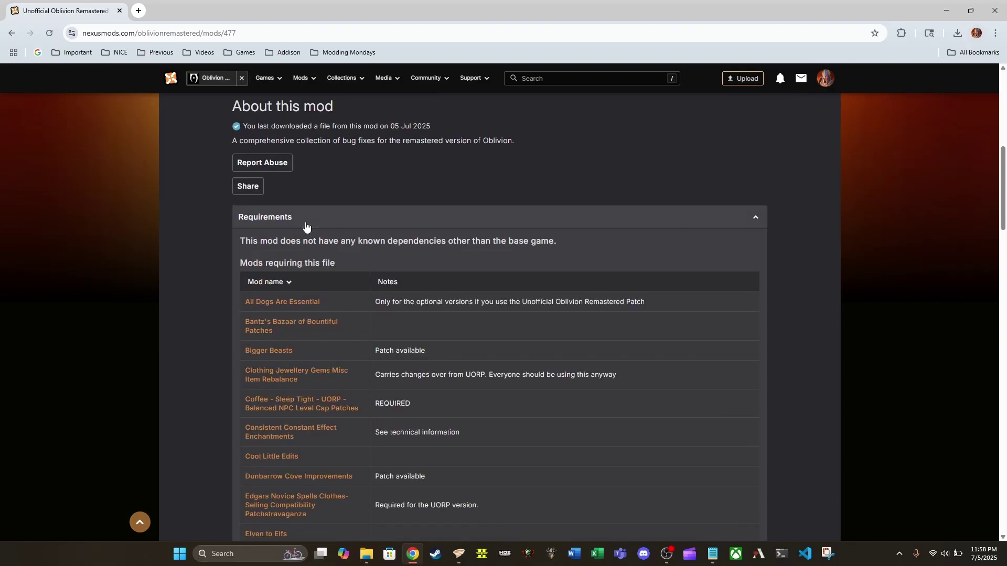
{"action": "left_click", "coordinate": [306, 224]}
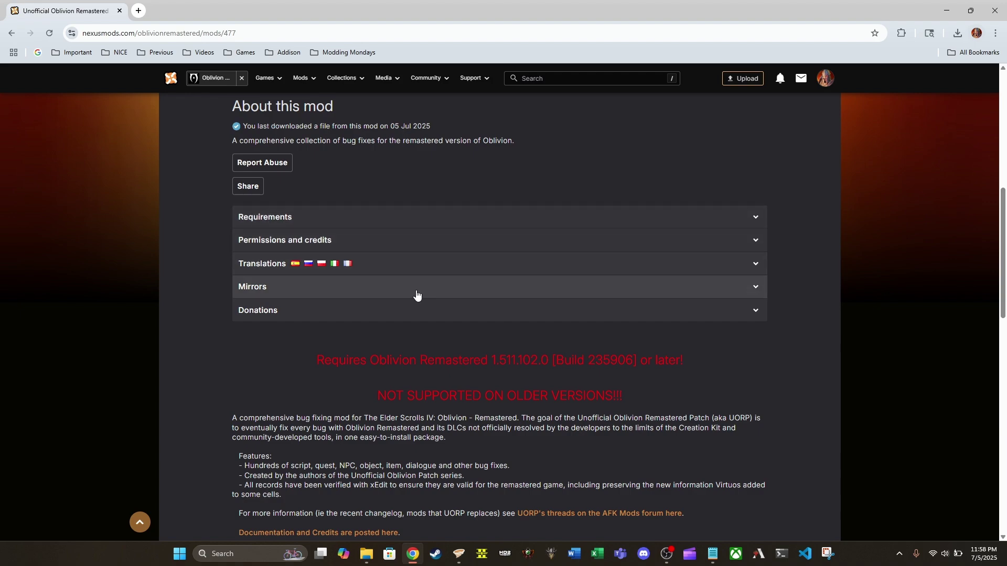
{"action": "scroll", "coordinate": [420, 289], "scroll_direction": "up", "scroll_amount": 8}
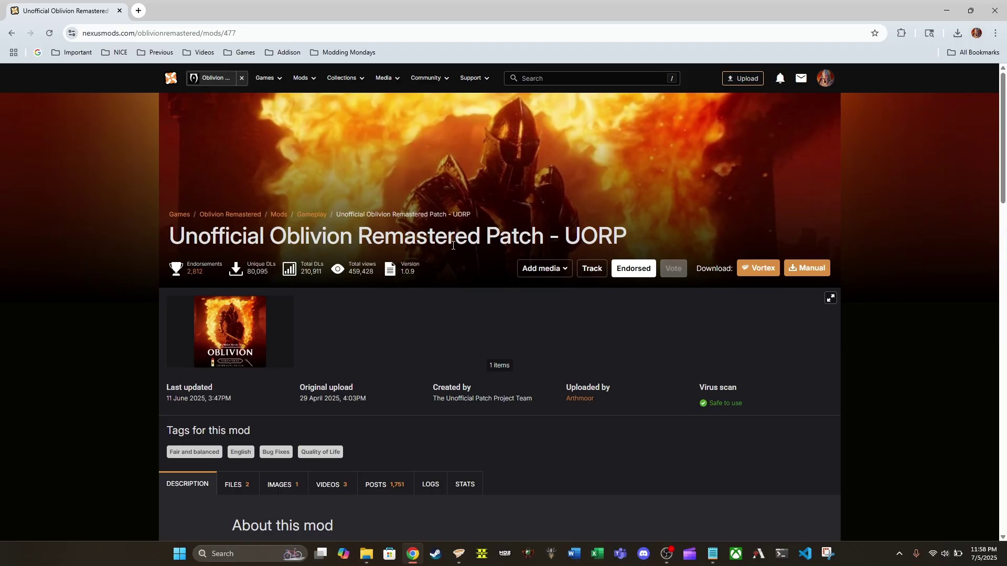
{"action": "scroll", "coordinate": [286, 386], "scroll_direction": "down", "scroll_amount": 2}
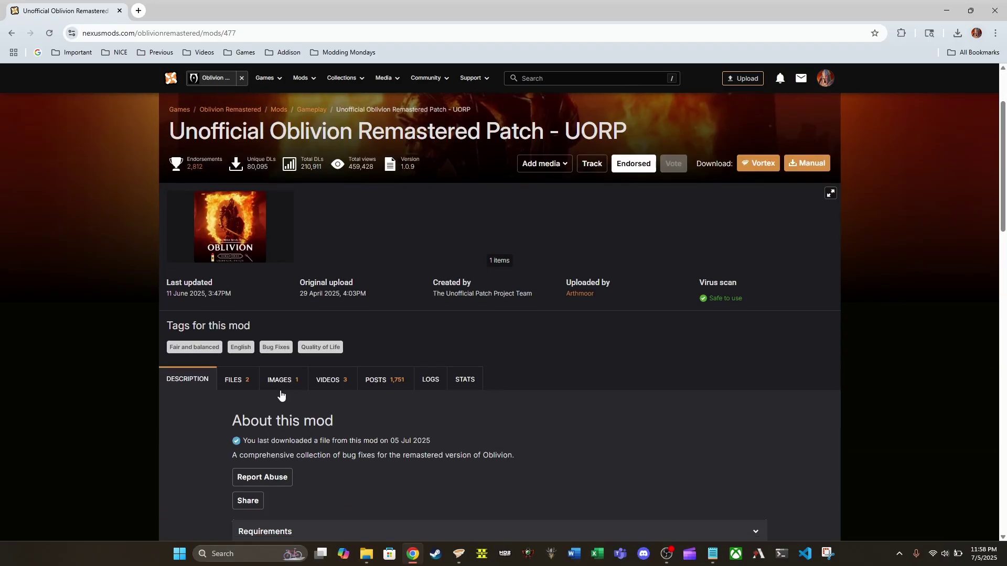
- Show the UORP Files tab with the two main files, base v1.0.9 and Deluxe v1.0.2
{"action": "left_click", "coordinate": [239, 388]}
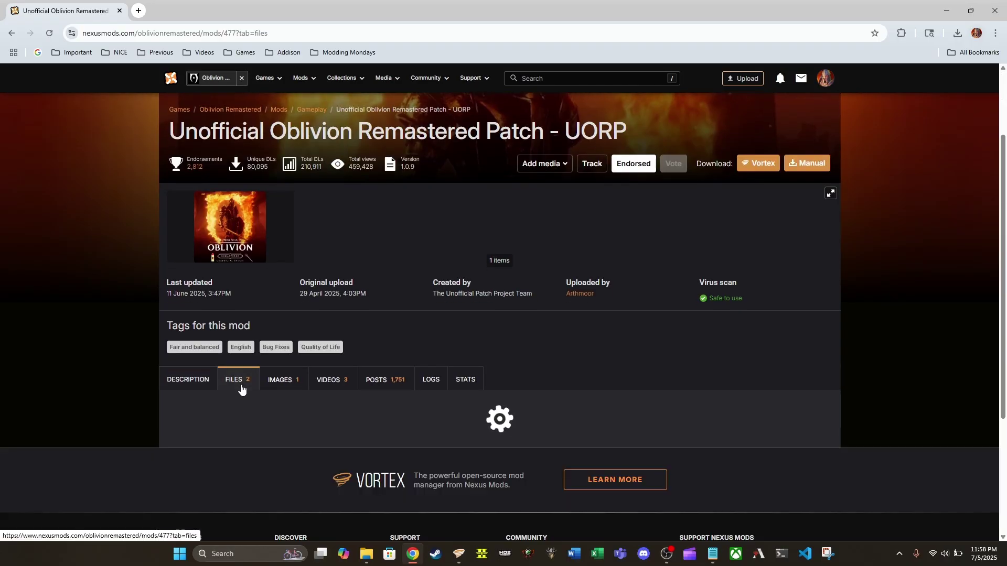
{"action": "scroll", "coordinate": [440, 293], "scroll_direction": "down", "scroll_amount": 4}
{"action": "scroll", "coordinate": [440, 293], "scroll_direction": "down", "scroll_amount": 2}
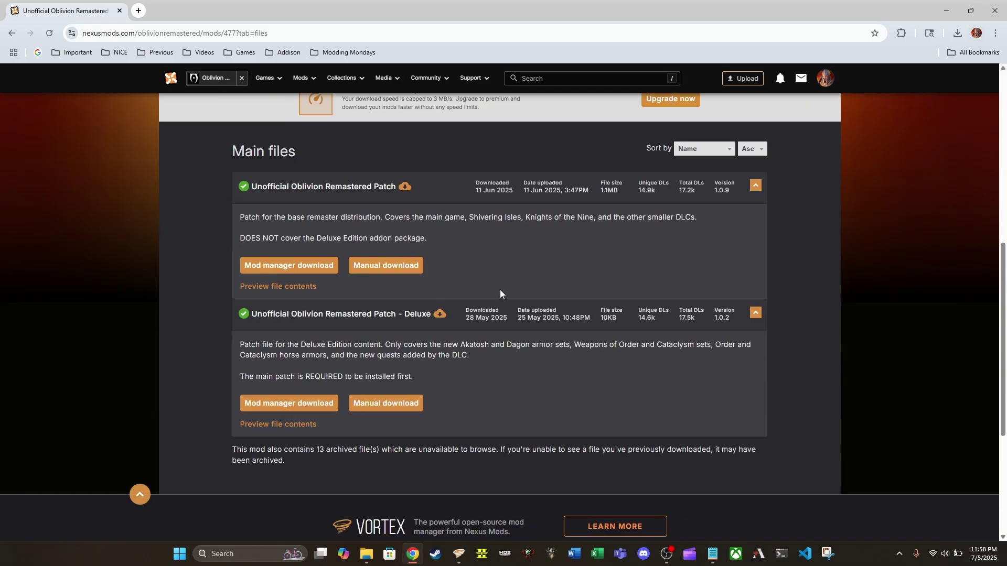
{"action": "scroll", "coordinate": [481, 272], "scroll_direction": "up", "scroll_amount": 3}
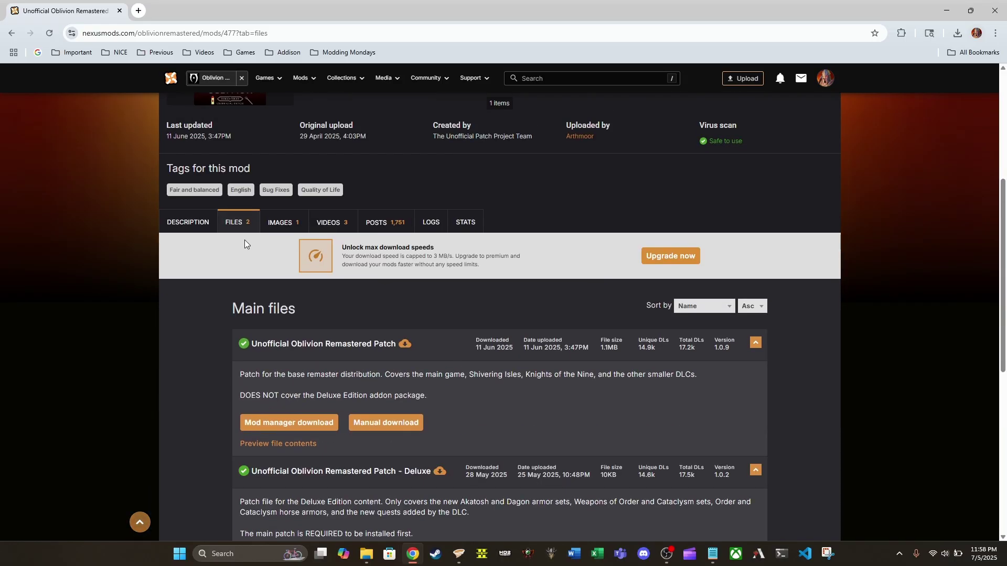
{"action": "scroll", "coordinate": [481, 425], "scroll_direction": "down", "scroll_amount": 2}
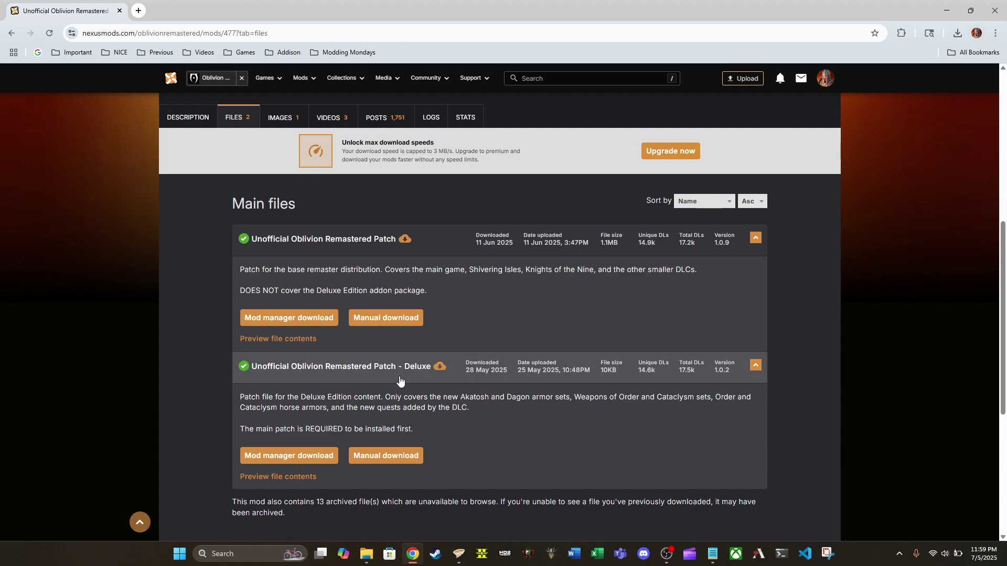
- Manually download the main UORP v1.0.9 archive into the Manual Mods folder
{"action": "left_click", "coordinate": [399, 321]}
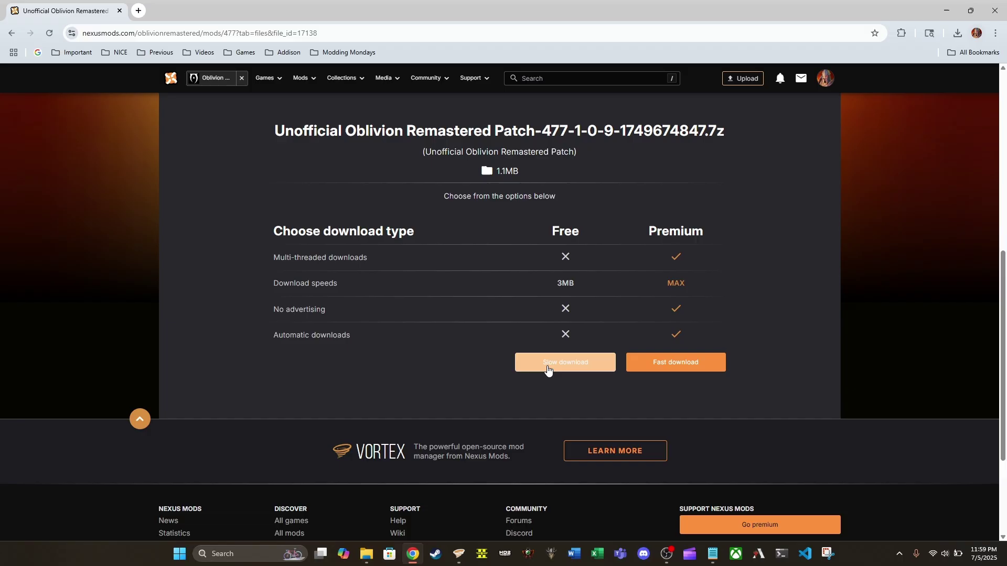
{"action": "left_click", "coordinate": [548, 365]}
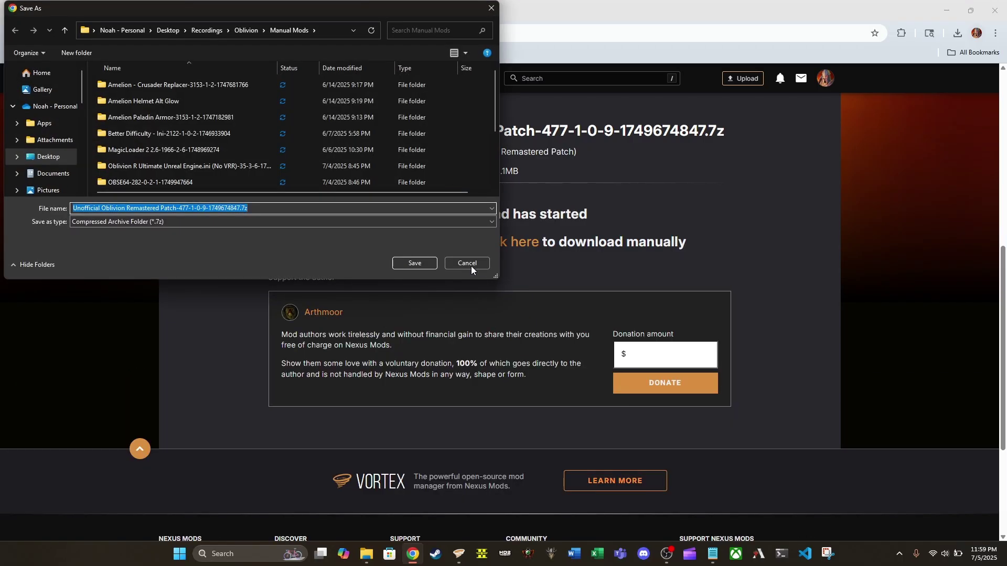
{"action": "left_click", "coordinate": [413, 263]}
- Download the Deluxe patch v1.0.2 archive into Manual Mods and bring that folder forward
{"action": "scroll", "coordinate": [421, 319], "scroll_direction": "up", "scroll_amount": 5}
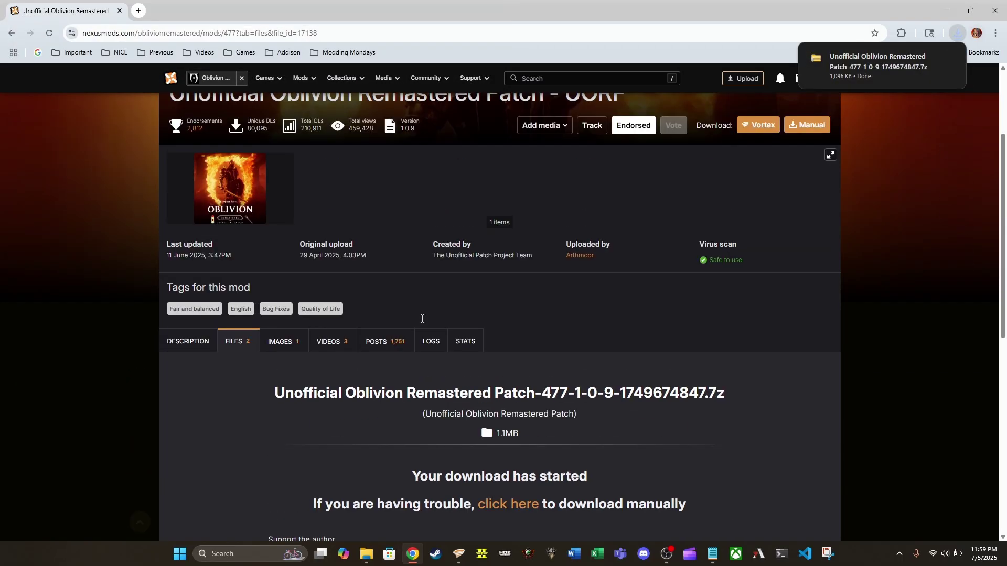
{"action": "left_click", "coordinate": [240, 344]}
{"action": "scroll", "coordinate": [367, 293], "scroll_direction": "down", "scroll_amount": 7}
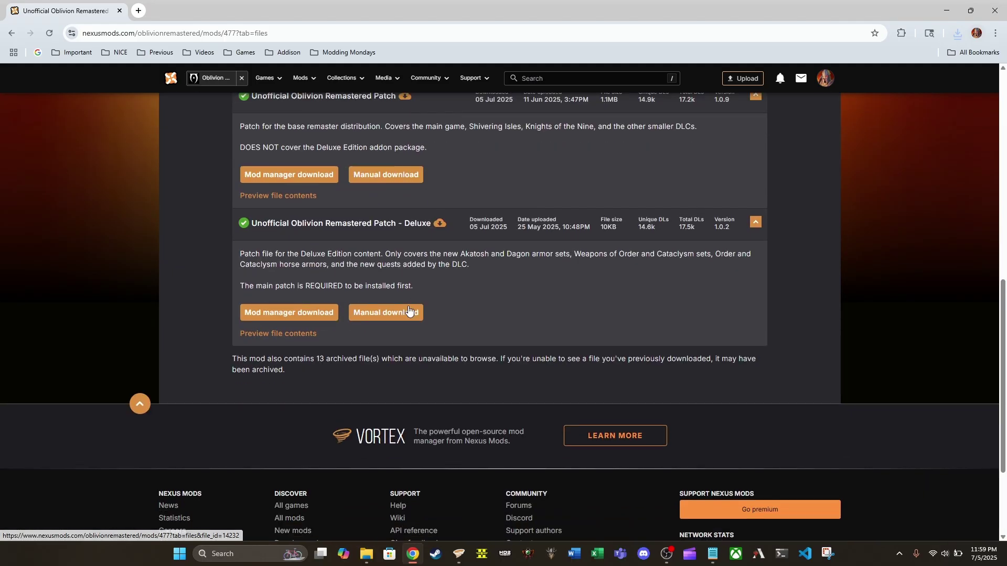
{"action": "left_click", "coordinate": [409, 312]}
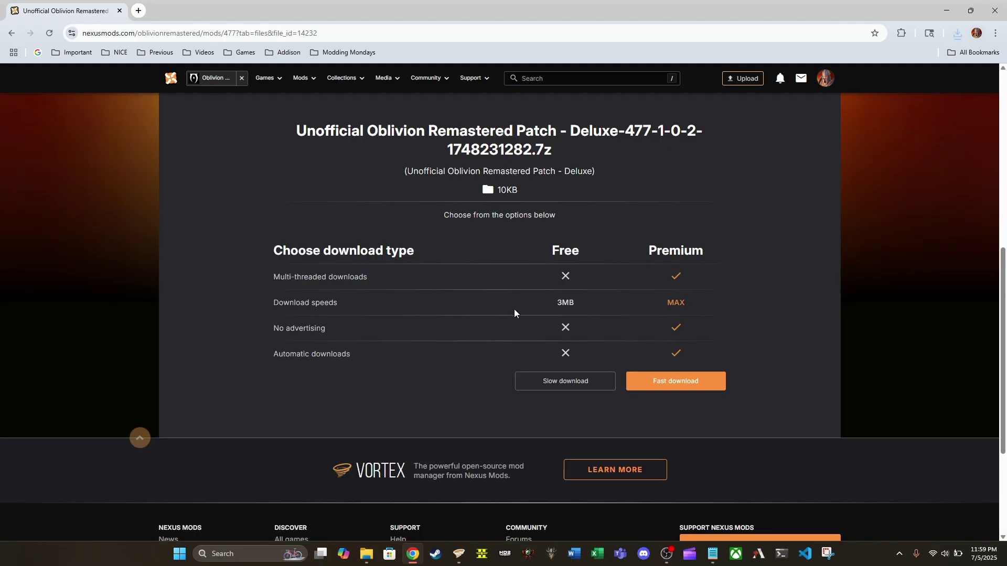
{"action": "left_click", "coordinate": [566, 381]}
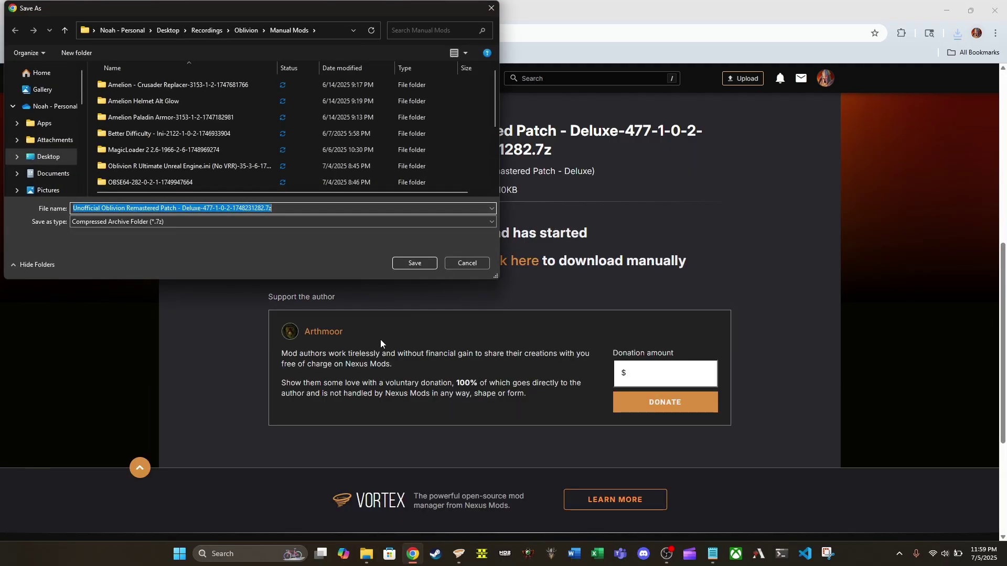
{"action": "left_click", "coordinate": [421, 264]}
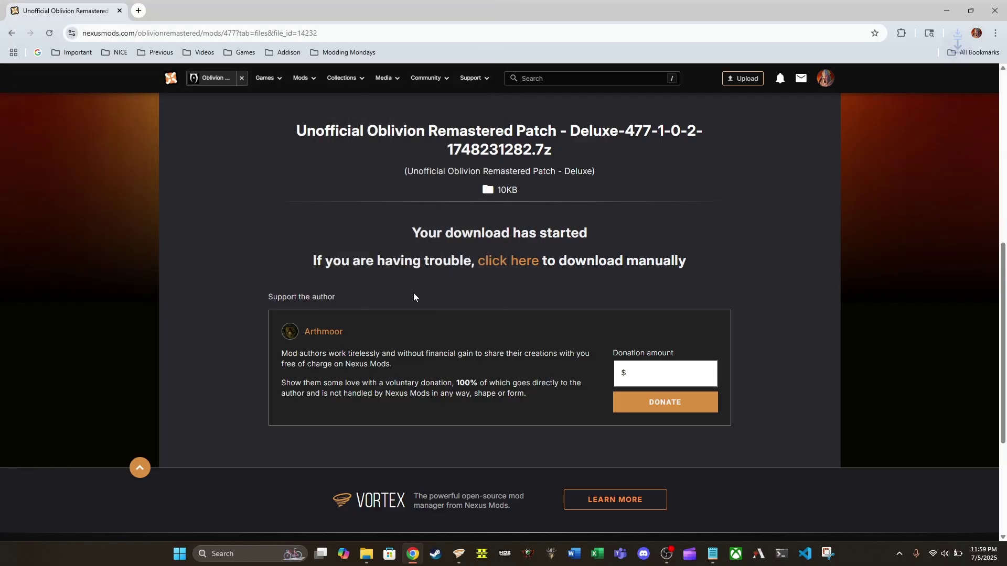
{"action": "mouse_move", "coordinate": [366, 554]}
{"action": "left_click", "coordinate": [341, 504]}
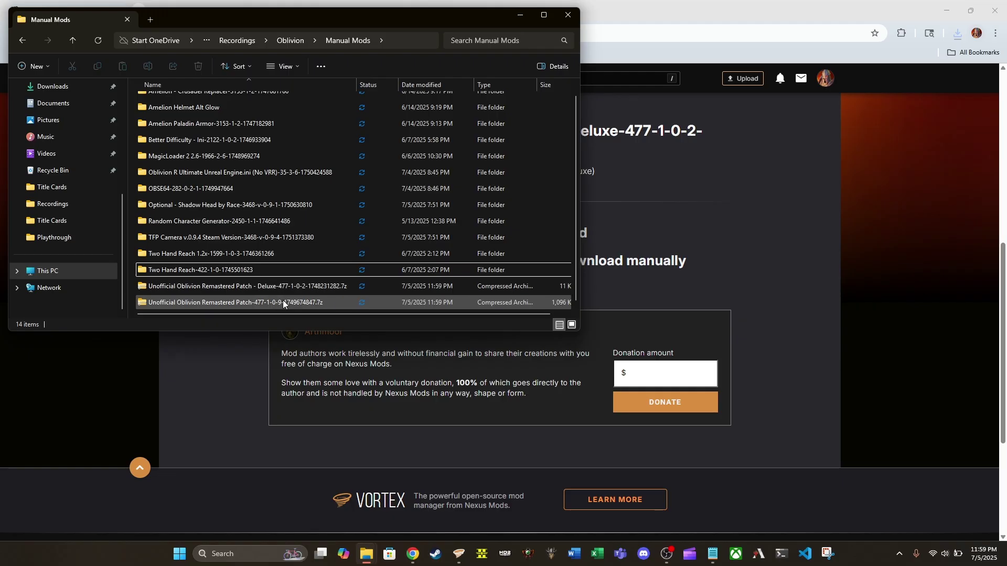
- Extract the main and Deluxe patch .7z archives into their own folders with 7-Zip
{"action": "left_click", "coordinate": [263, 301]}
{"action": "right_click", "coordinate": [264, 301]}
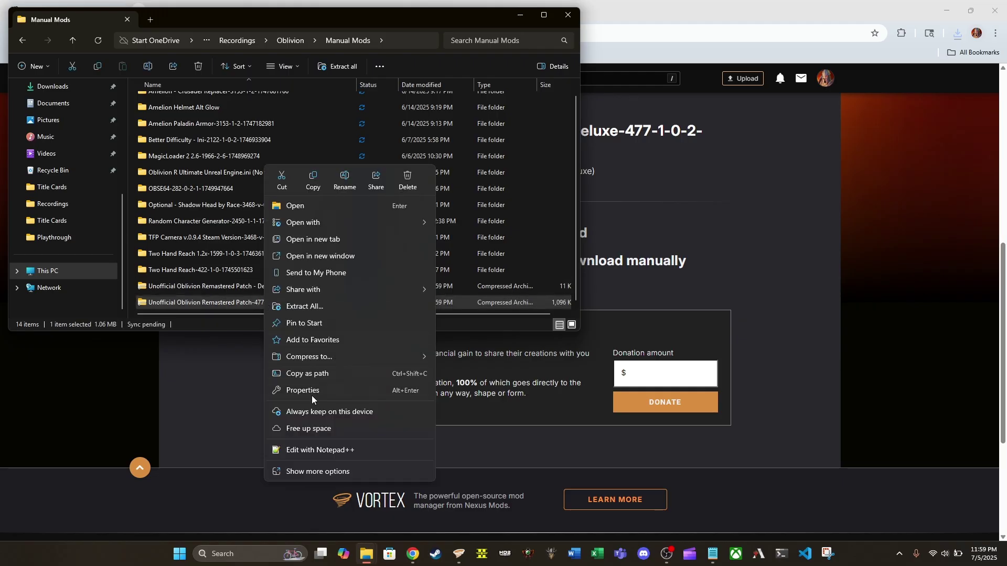
{"action": "left_click", "coordinate": [310, 464]}
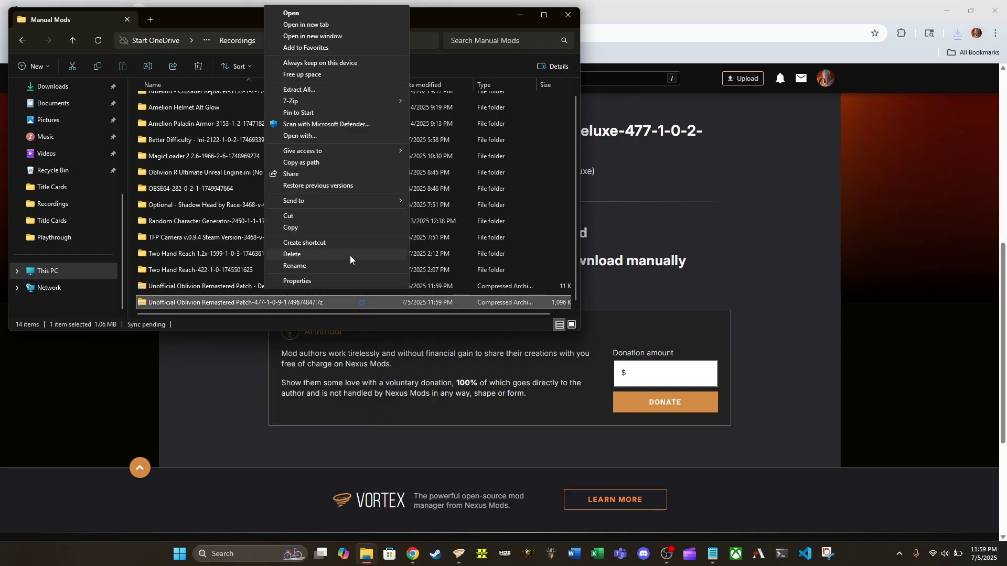
{"action": "mouse_move", "coordinate": [358, 100]}
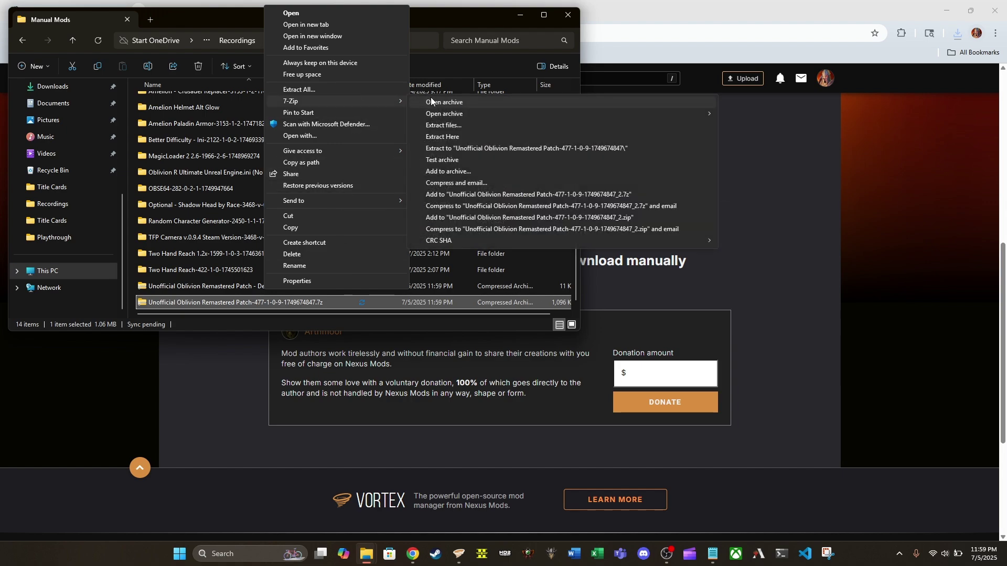
{"action": "left_click", "coordinate": [464, 149]}
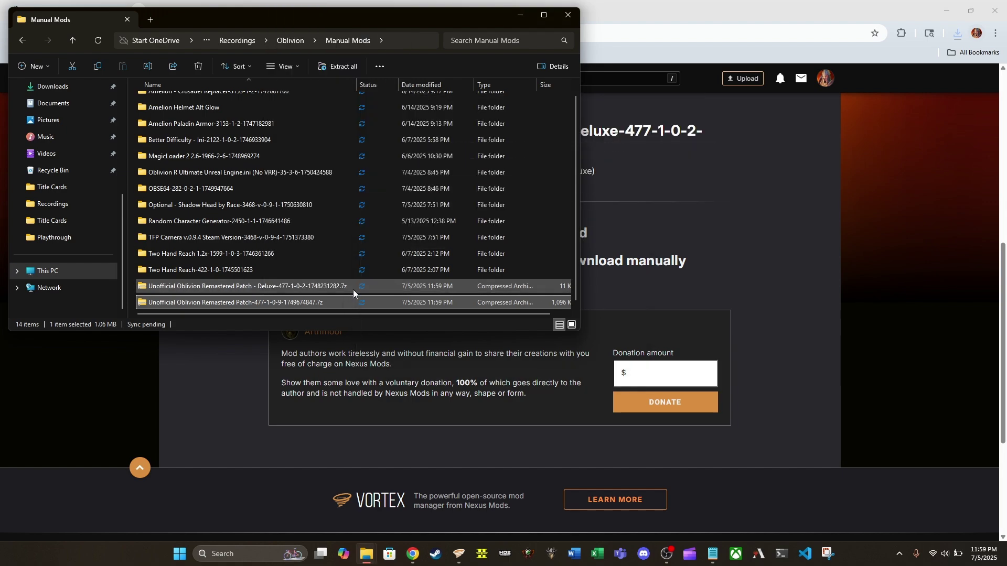
{"action": "left_click", "coordinate": [283, 287]}
{"action": "right_click", "coordinate": [283, 286]}
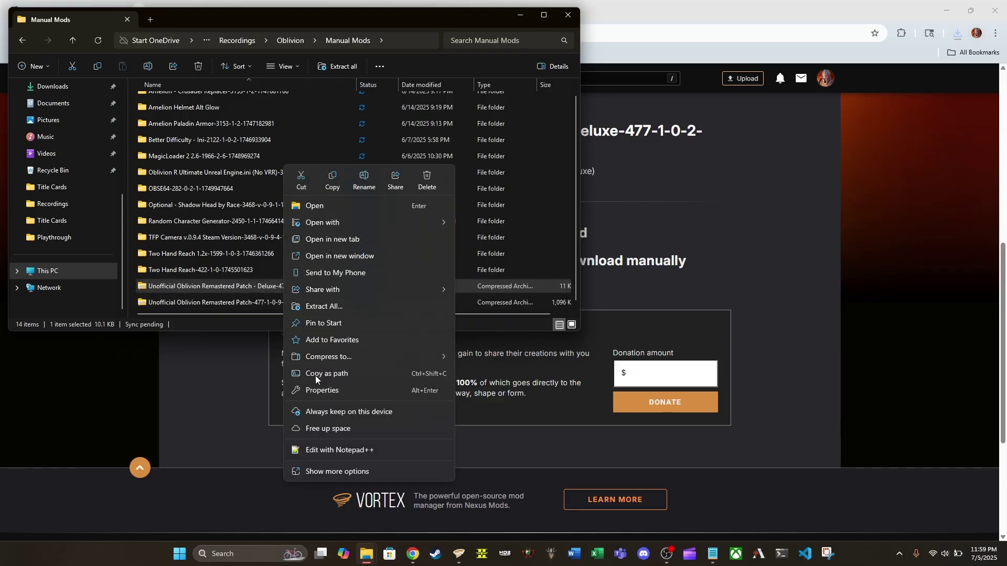
{"action": "left_click", "coordinate": [322, 474]}
{"action": "mouse_move", "coordinate": [384, 342]}
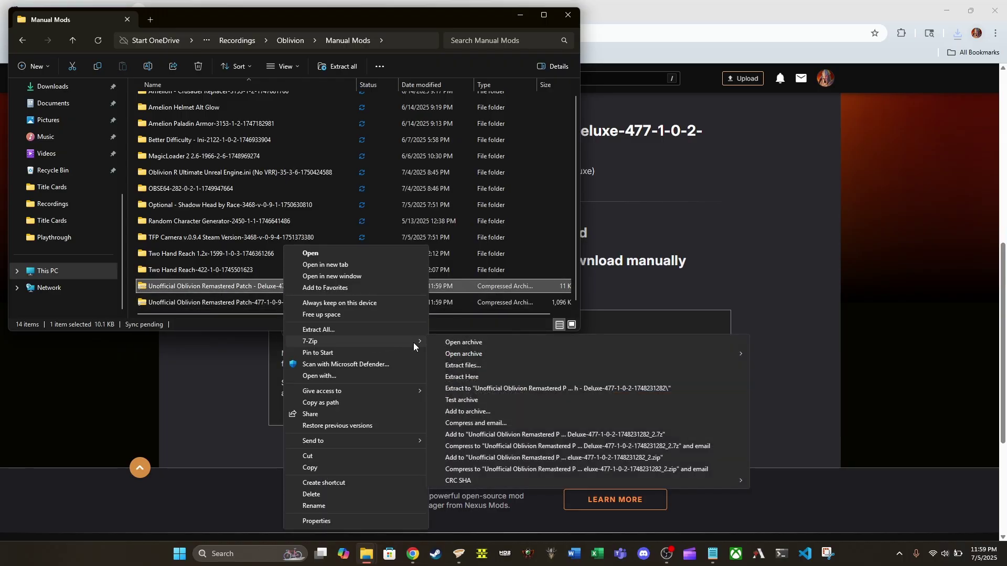
{"action": "left_click", "coordinate": [477, 389]}
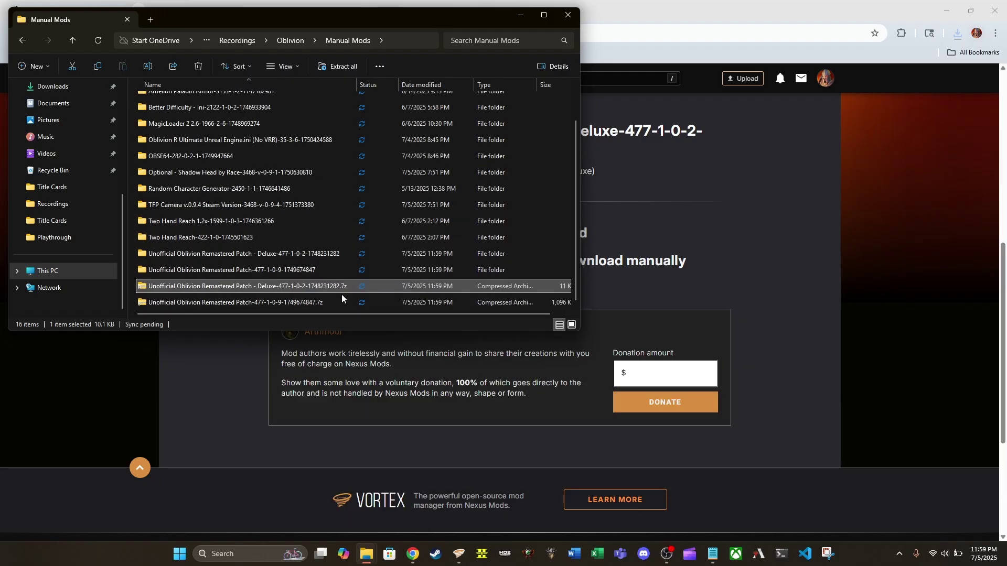
- Delete both .7z archives from the Manual Mods folder
{"action": "left_click_drag", "start_coordinate": [387, 302], "coordinate": [319, 295]}
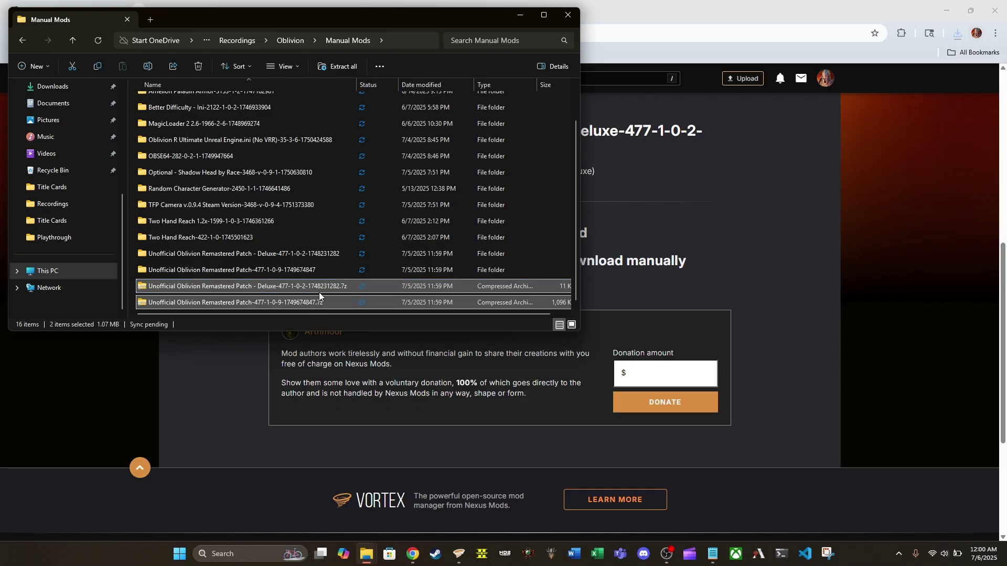
{"action": "right_click", "coordinate": [308, 286]}
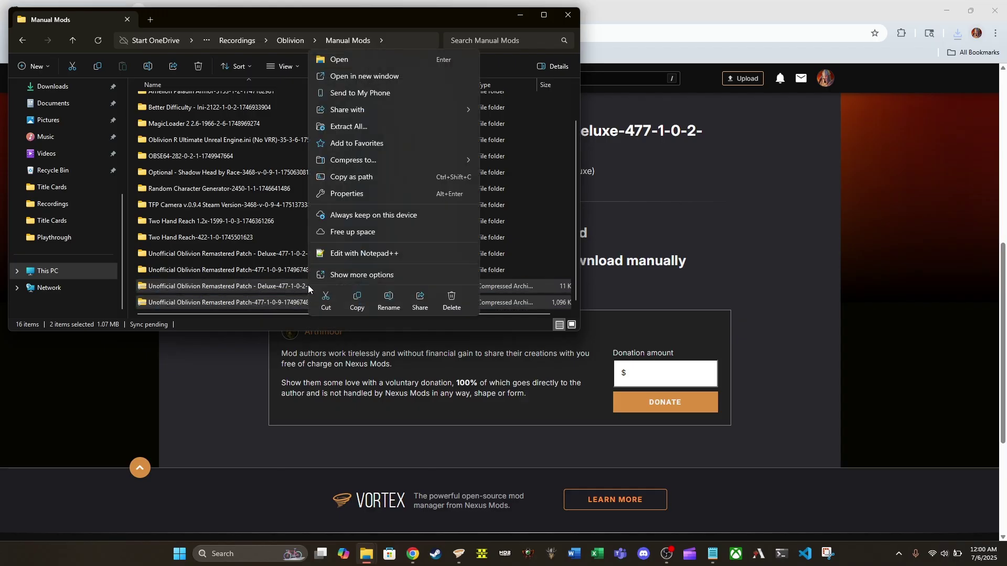
{"action": "left_click", "coordinate": [450, 306]}
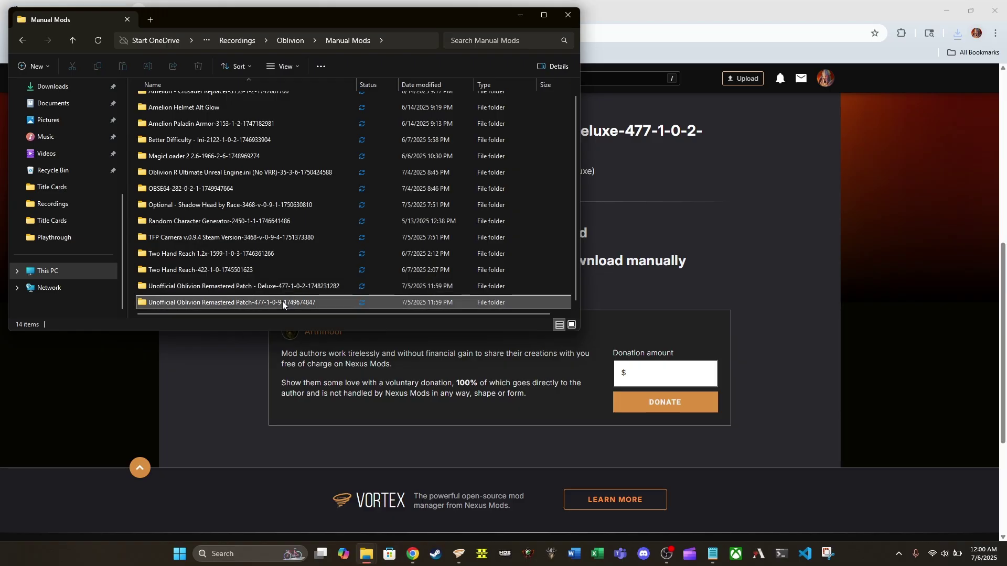
- Open the extracted Unofficial Oblivion Remastered Patch folder, with the second Explorer window in front
{"action": "double_click", "coordinate": [235, 304]}
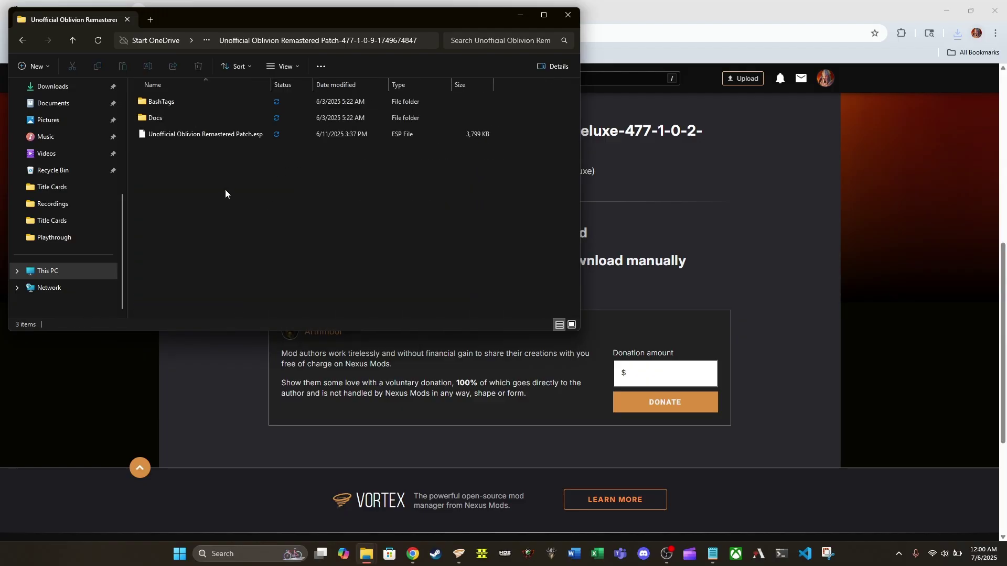
{"action": "mouse_move", "coordinate": [366, 554]}
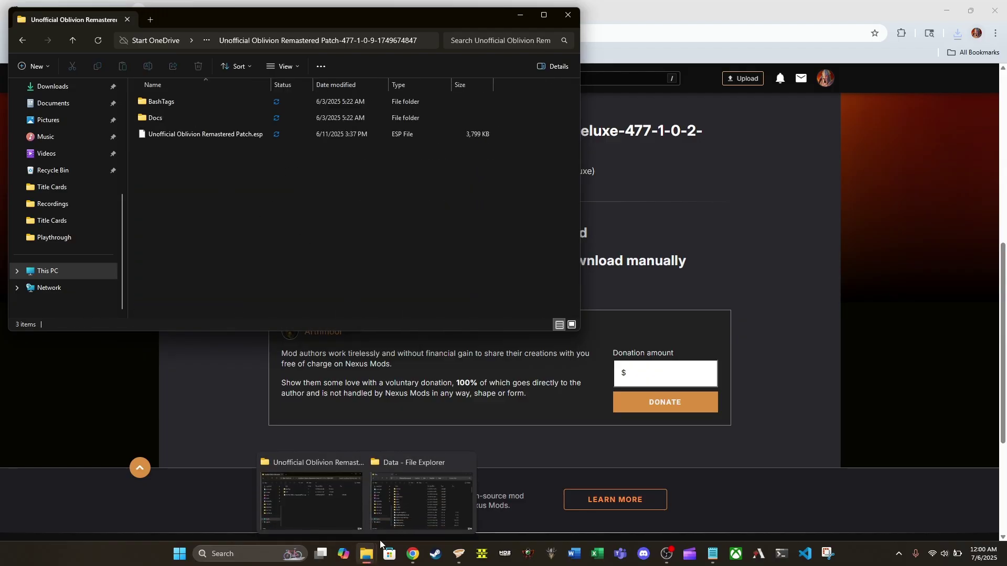
{"action": "left_click", "coordinate": [404, 508]}
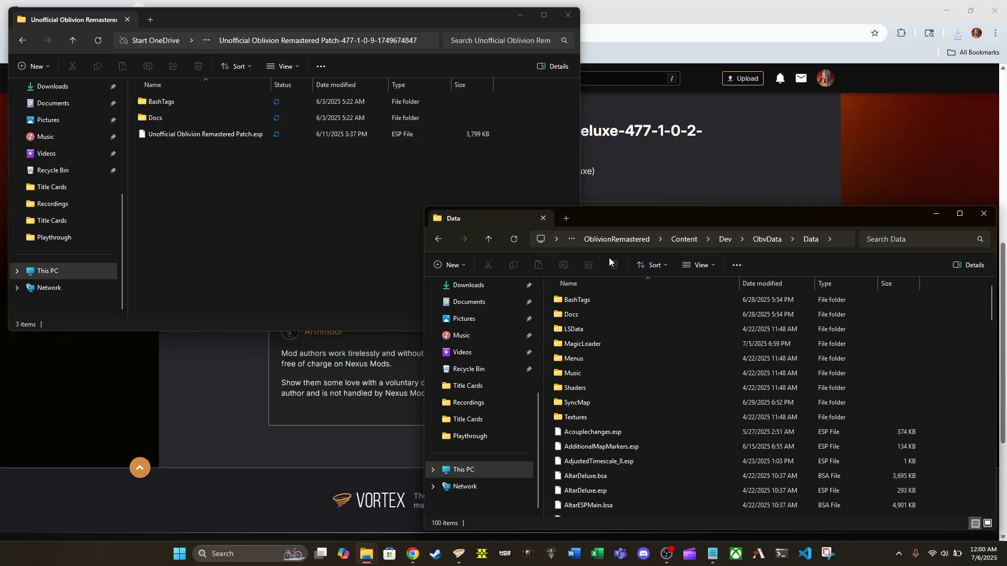
- Navigate to OblivionRemastered\Content\Dev\ObvData\Data and confirm both patch .esp files are there
{"action": "left_click", "coordinate": [625, 239]}
{"action": "left_click", "coordinate": [656, 244]}
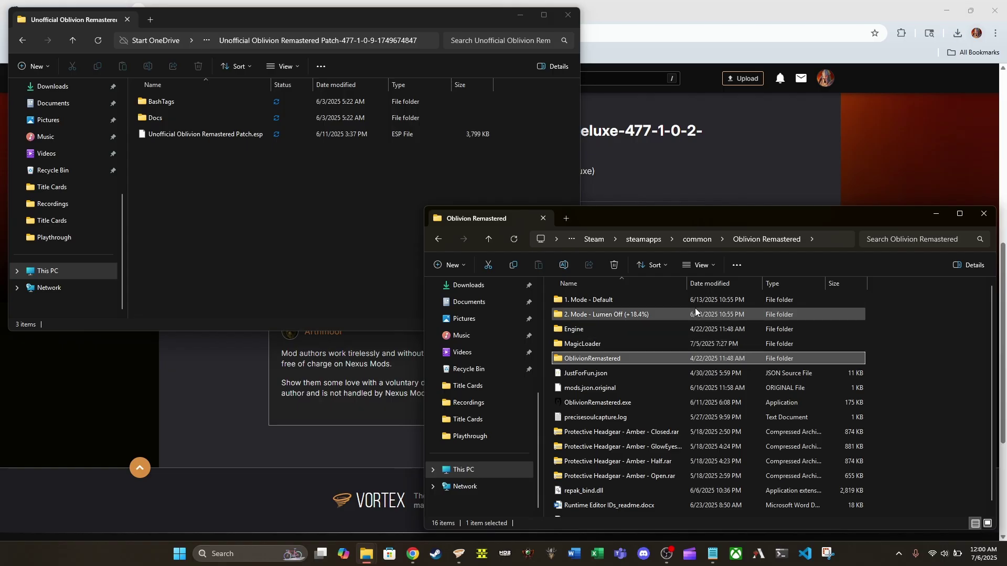
{"action": "double_click", "coordinate": [610, 361]}
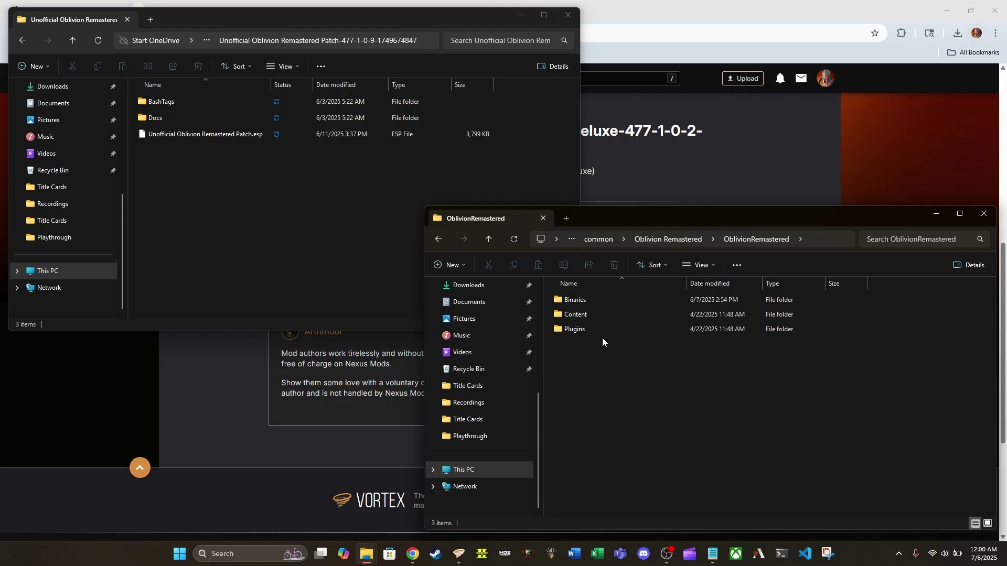
{"action": "double_click", "coordinate": [593, 313]}
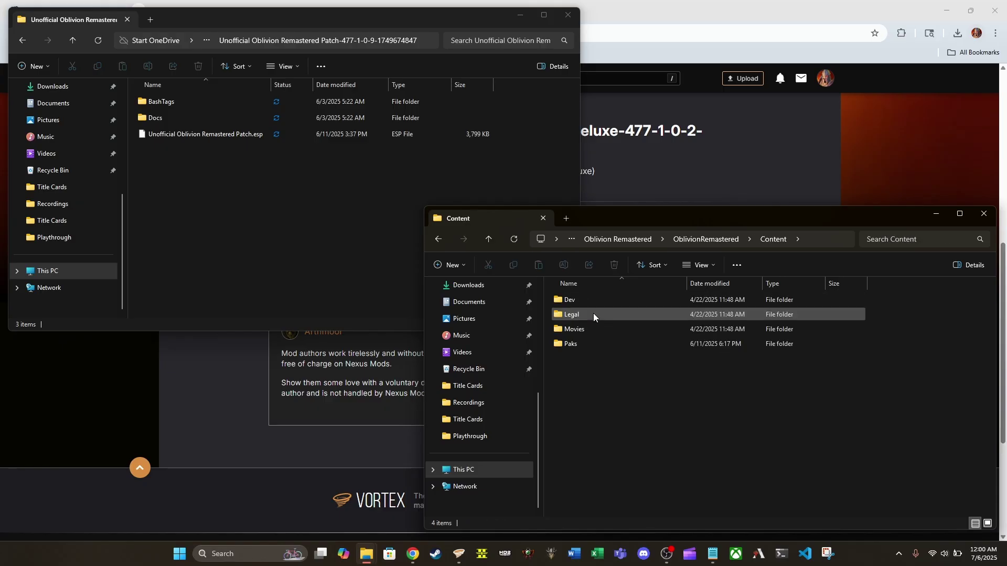
{"action": "double_click", "coordinate": [586, 299]}
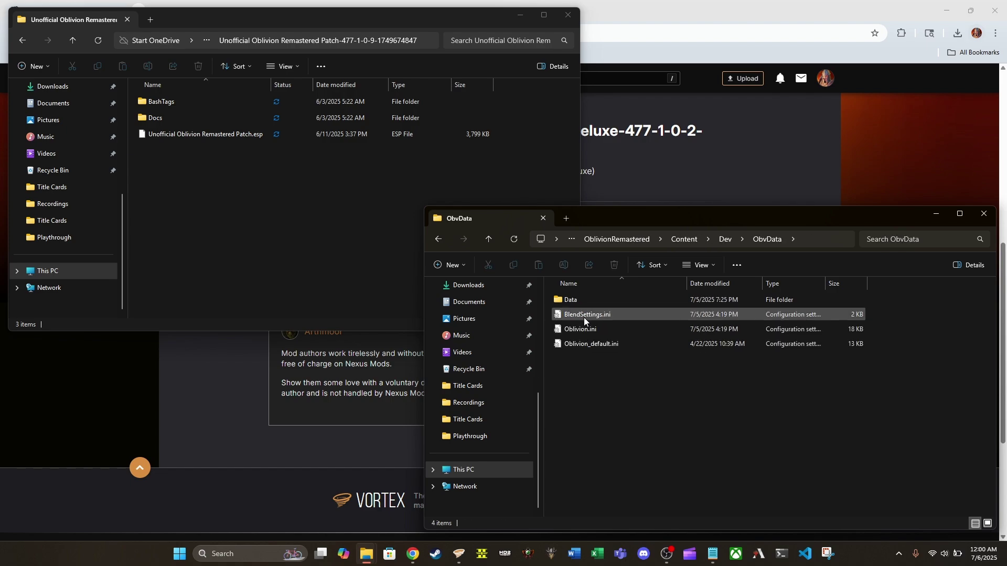
{"action": "double_click", "coordinate": [590, 301]}
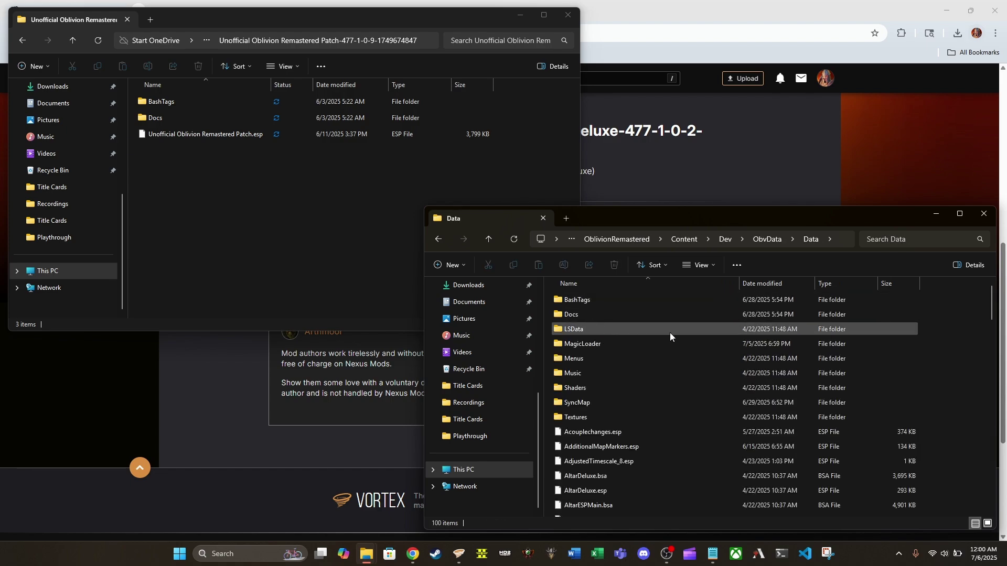
{"action": "scroll", "coordinate": [641, 383], "scroll_direction": "down", "scroll_amount": 4}
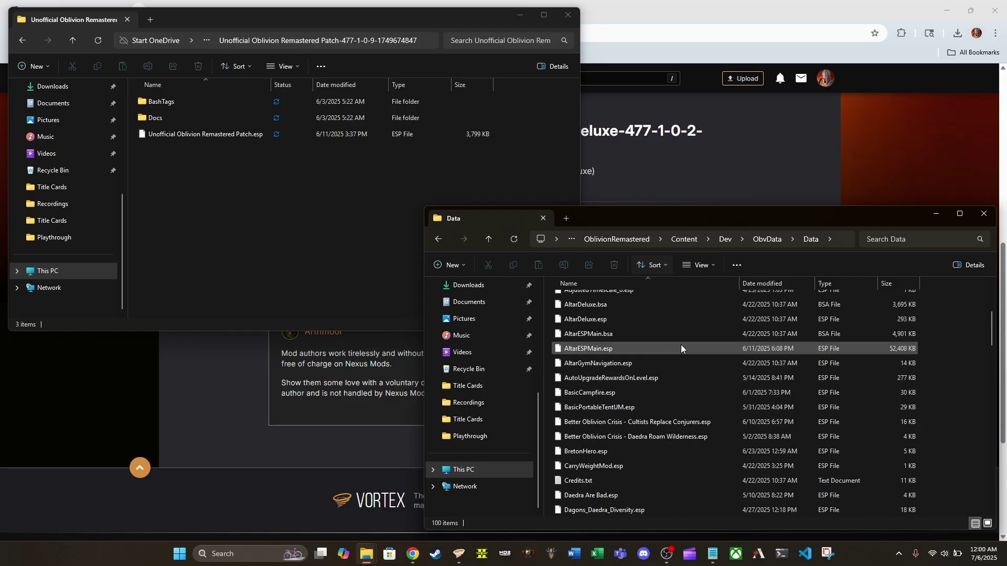
{"action": "scroll", "coordinate": [680, 374], "scroll_direction": "up", "scroll_amount": 4}
{"action": "scroll", "coordinate": [680, 375], "scroll_direction": "down", "scroll_amount": 4}
{"action": "scroll", "coordinate": [659, 393], "scroll_direction": "down", "scroll_amount": 20}
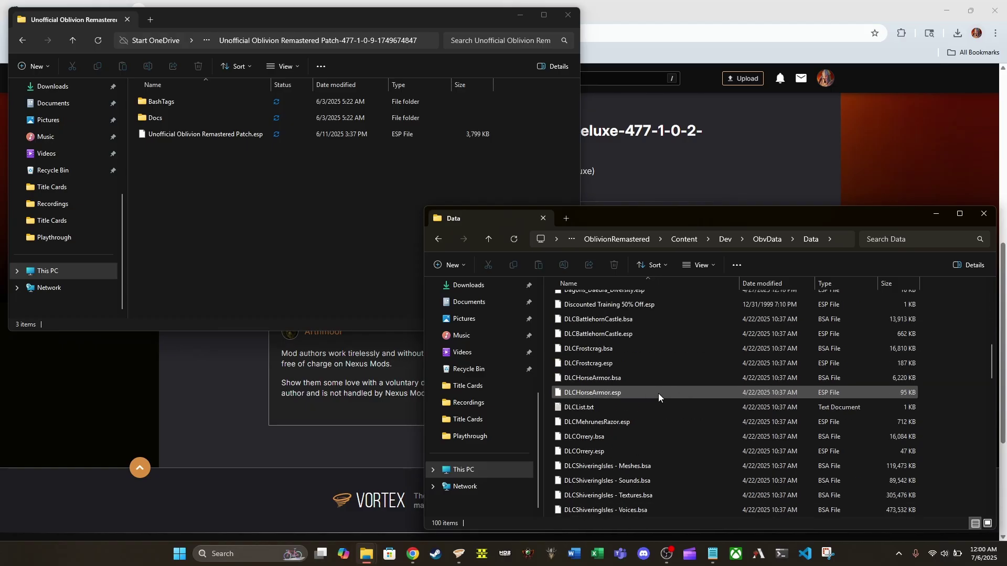
{"action": "scroll", "coordinate": [659, 393], "scroll_direction": "down", "scroll_amount": 1}
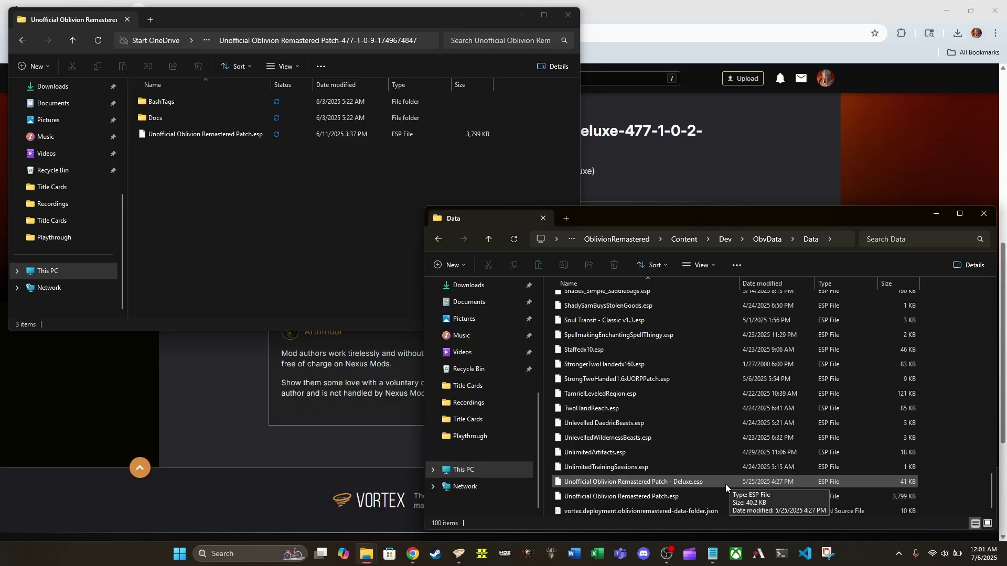
- Select BashTags, Docs and the patch .esp in the patch folder
{"action": "left_click", "coordinate": [295, 204]}
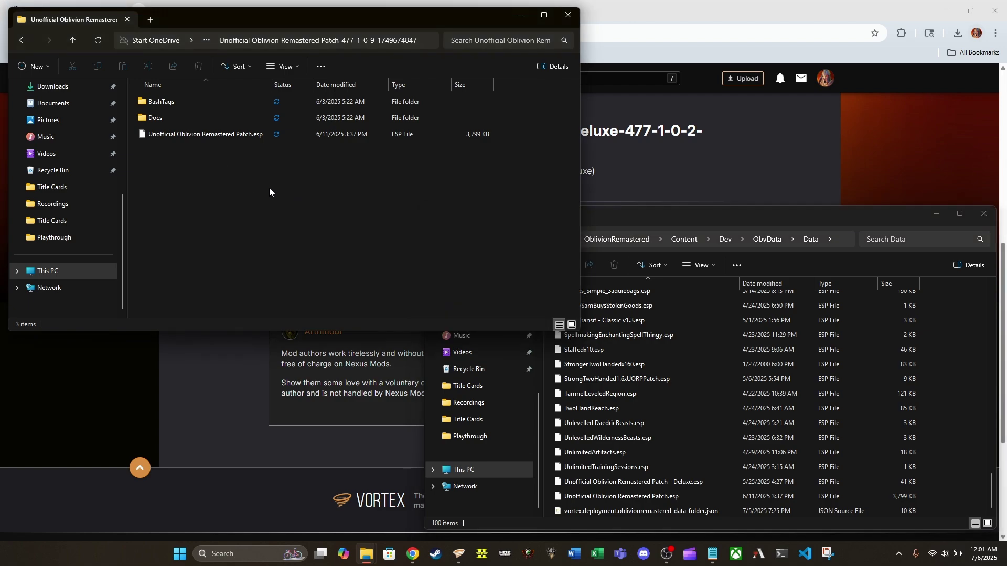
{"action": "left_click_drag", "start_coordinate": [269, 189], "coordinate": [331, 205]}
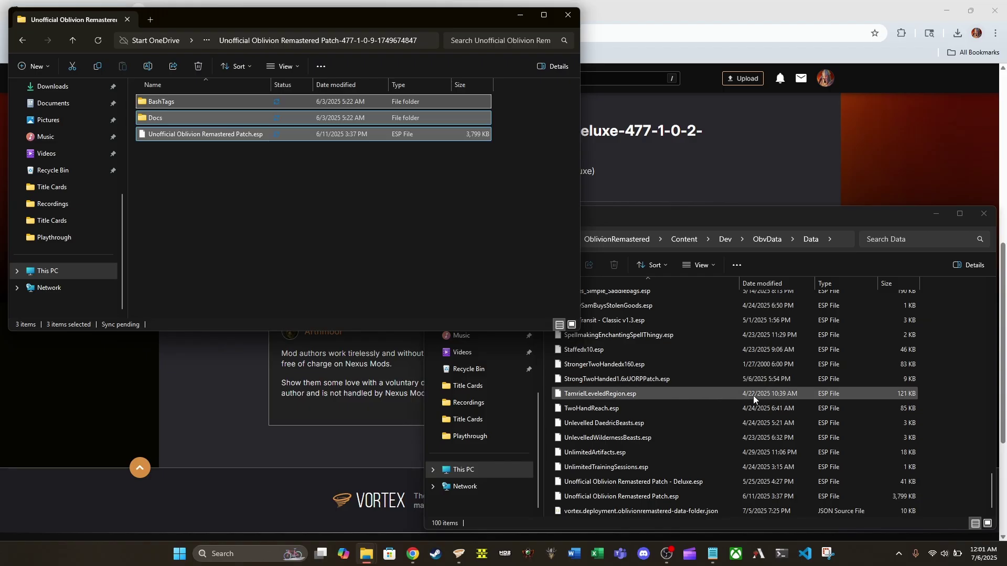
{"action": "scroll", "coordinate": [693, 401], "scroll_direction": "up", "scroll_amount": 7}
{"action": "scroll", "coordinate": [684, 405], "scroll_direction": "up", "scroll_amount": 10}
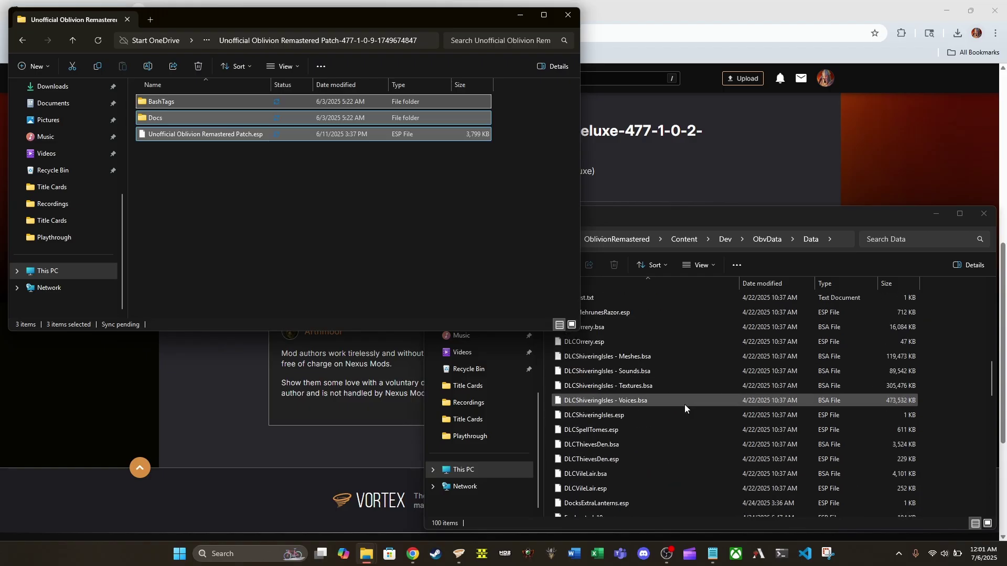
- Return to the Data folder window and locate plugins.txt
{"action": "left_click", "coordinate": [647, 214]}
{"action": "scroll", "coordinate": [713, 361], "scroll_direction": "down", "scroll_amount": 15}
{"action": "scroll", "coordinate": [713, 361], "scroll_direction": "down", "scroll_amount": 3}
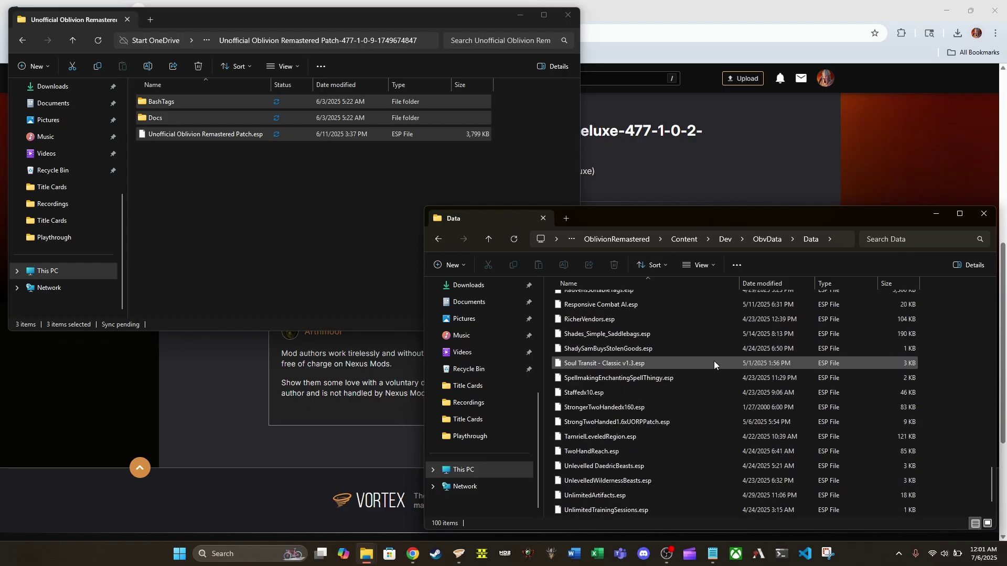
{"action": "scroll", "coordinate": [702, 401], "scroll_direction": "up", "scroll_amount": 2}
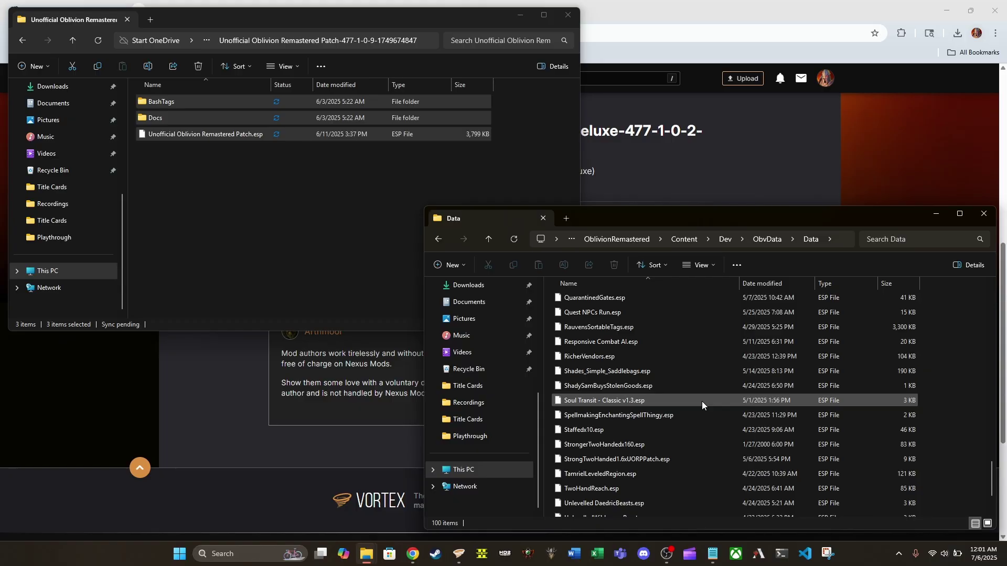
{"action": "scroll", "coordinate": [701, 401], "scroll_direction": "up", "scroll_amount": 2}
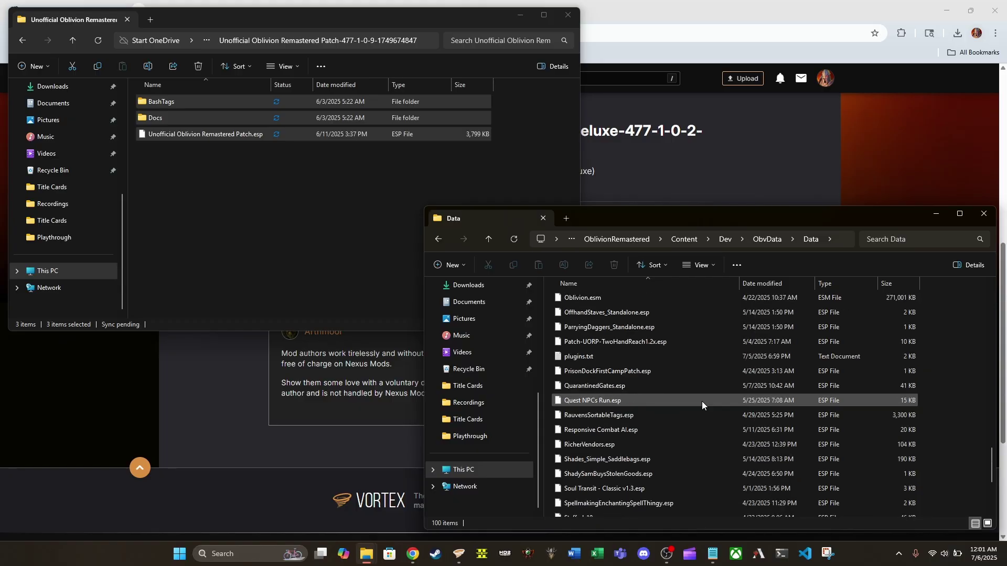
- Open plugins.txt in Notepad and verify both Unofficial patch .esp lines follow AltarDeluxe.esp
{"action": "double_click", "coordinate": [622, 357]}
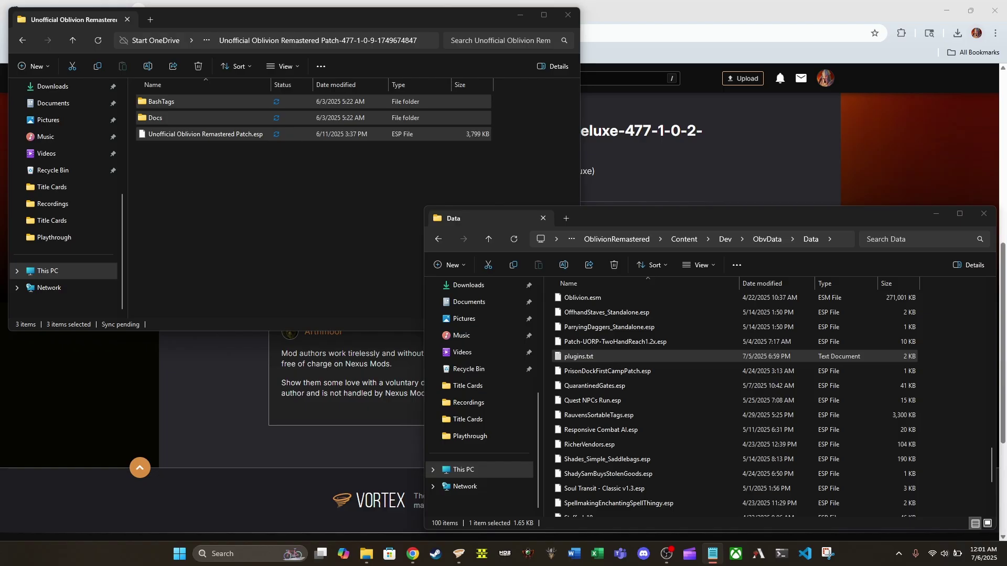
{"action": "left_click_drag", "start_coordinate": [1006, 102], "coordinate": [813, 103]}
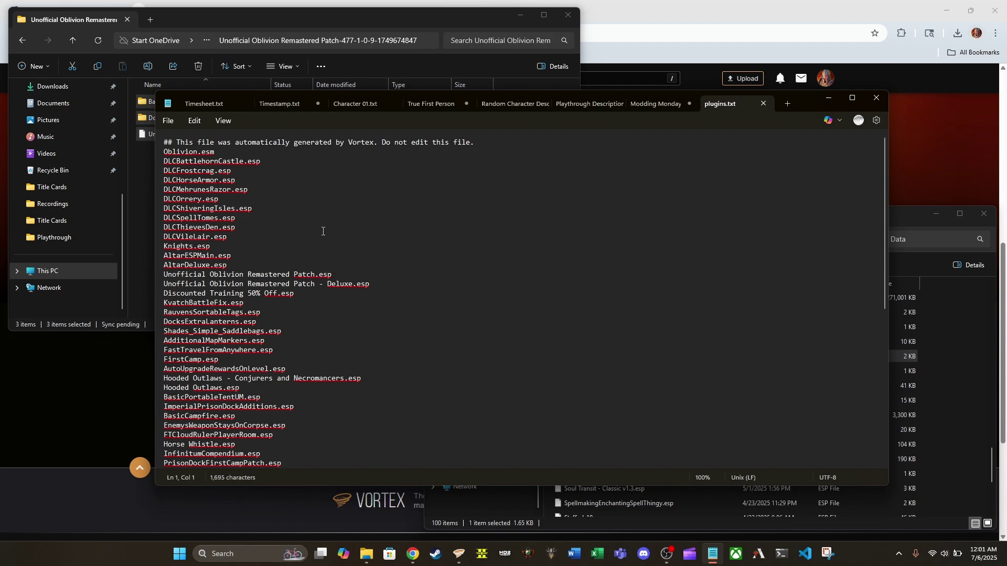
{"action": "left_click", "coordinate": [332, 274]}
{"action": "left_click_drag", "start_coordinate": [804, 104], "coordinate": [850, 164]}
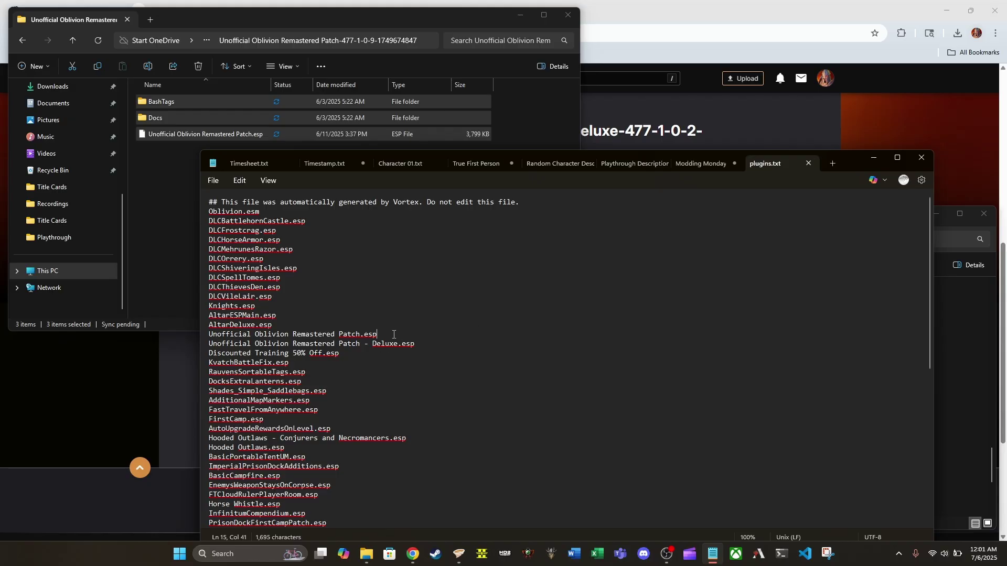
{"action": "left_click_drag", "start_coordinate": [390, 336], "coordinate": [209, 333]}
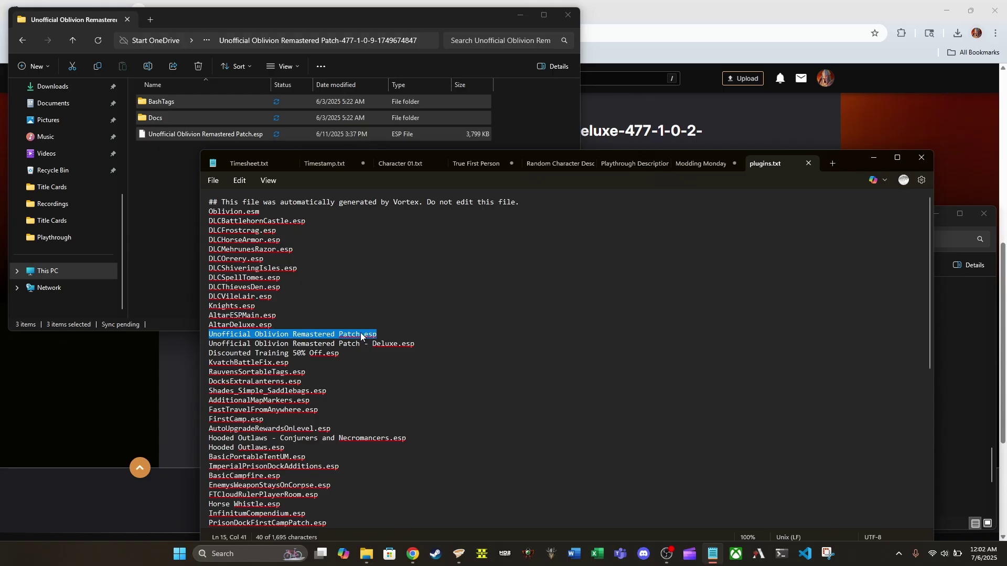
{"action": "scroll", "coordinate": [313, 333], "scroll_direction": "down", "scroll_amount": 10}
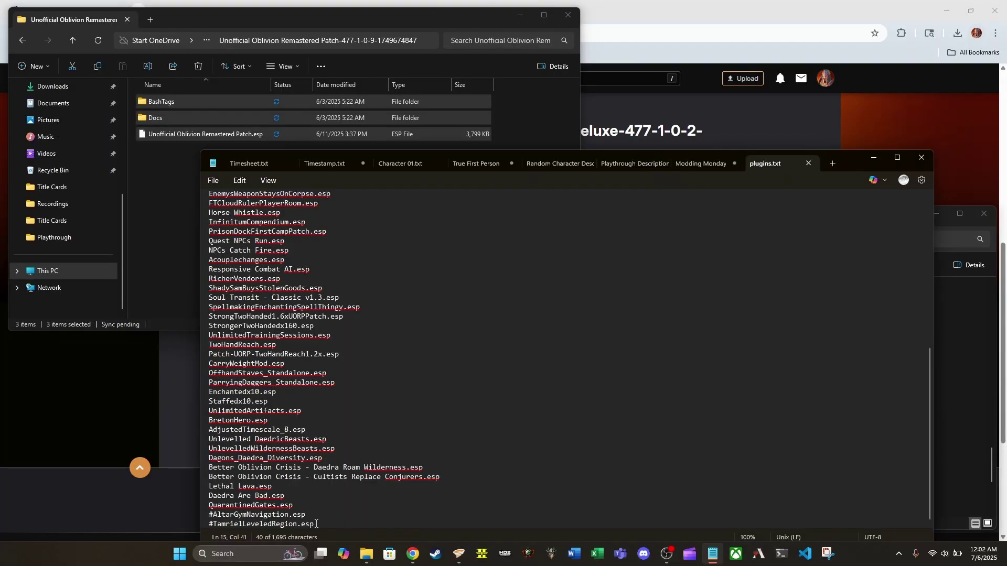
{"action": "left_click_drag", "start_coordinate": [317, 524], "coordinate": [209, 514]}
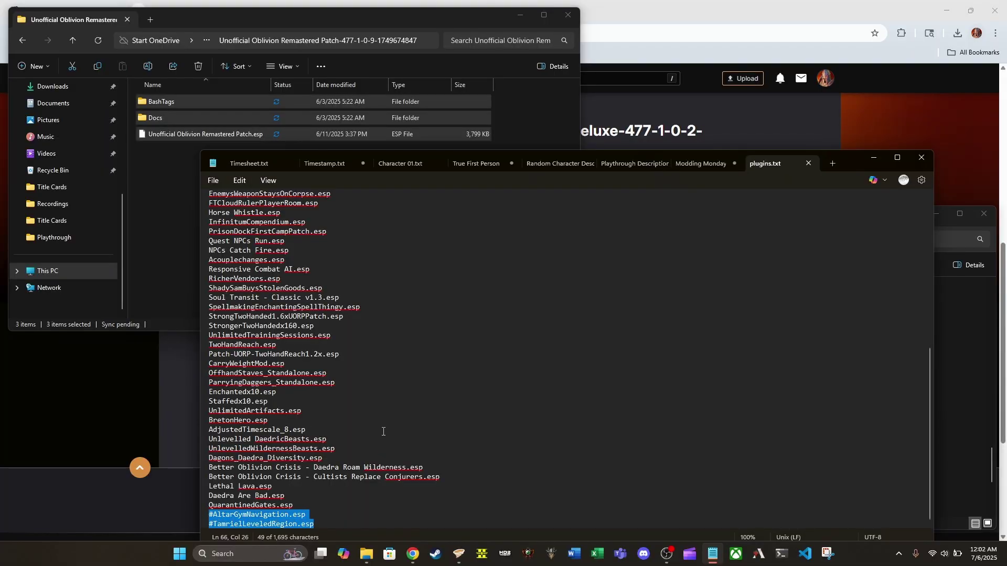
{"action": "scroll", "coordinate": [409, 391], "scroll_direction": "up", "scroll_amount": 10}
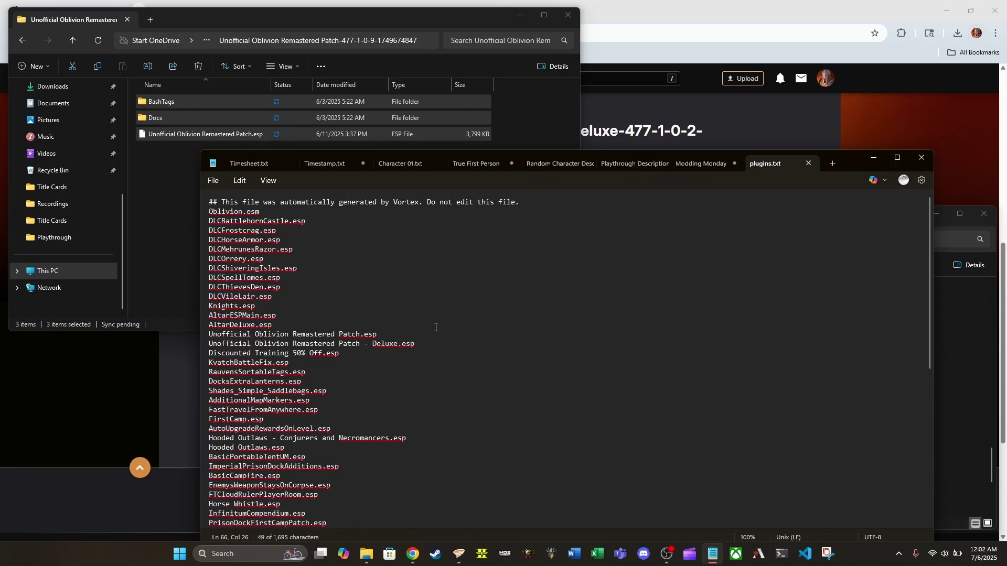
{"action": "left_click", "coordinate": [391, 336]}
- Go up to Manual Mods and open the Unofficial Oblivion Remastered Patch - Deluxe folder
{"action": "left_click", "coordinate": [376, 16]}
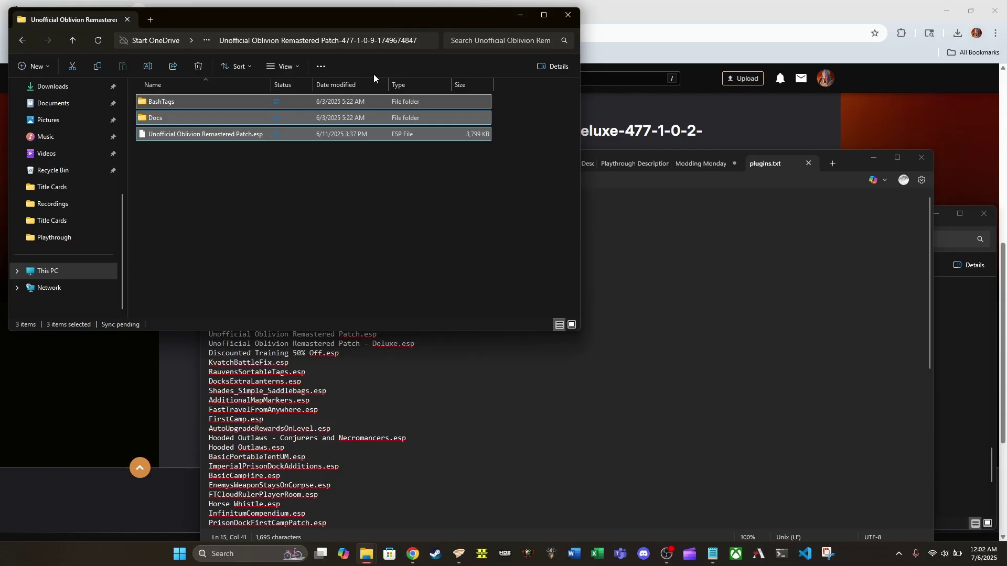
{"action": "mouse_move", "coordinate": [366, 554]}
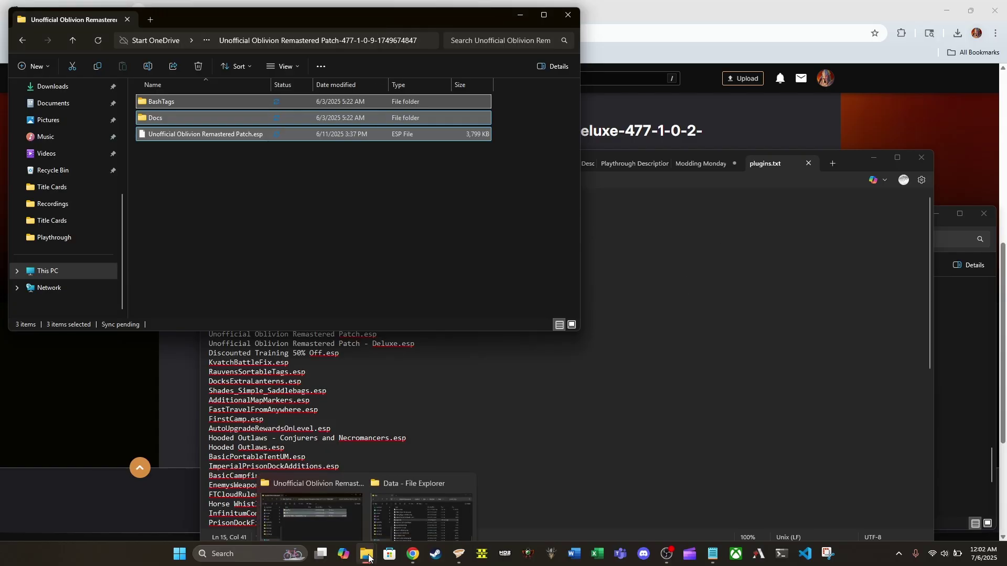
{"action": "left_click", "coordinate": [423, 504]}
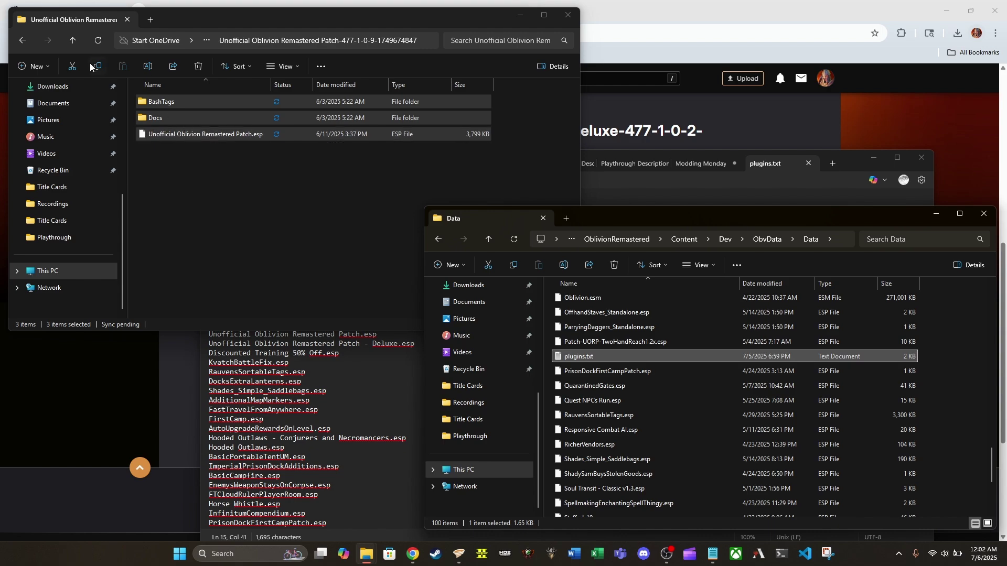
{"action": "left_click", "coordinate": [77, 46]}
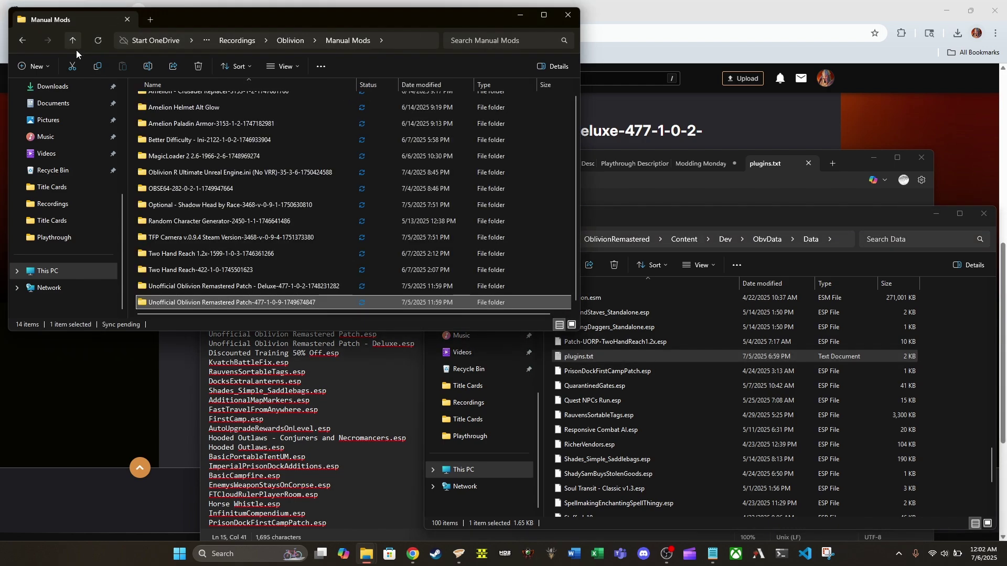
{"action": "double_click", "coordinate": [273, 288]}
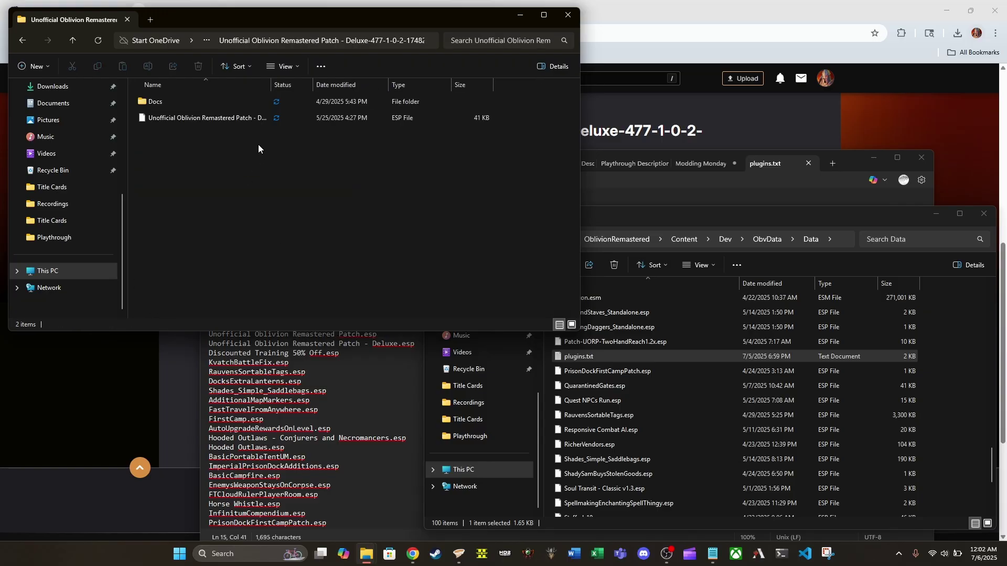
- Widen the Name column and select the Docs folder and the 41 KB Deluxe .esp
{"action": "left_click_drag", "start_coordinate": [272, 81], "coordinate": [358, 78]}
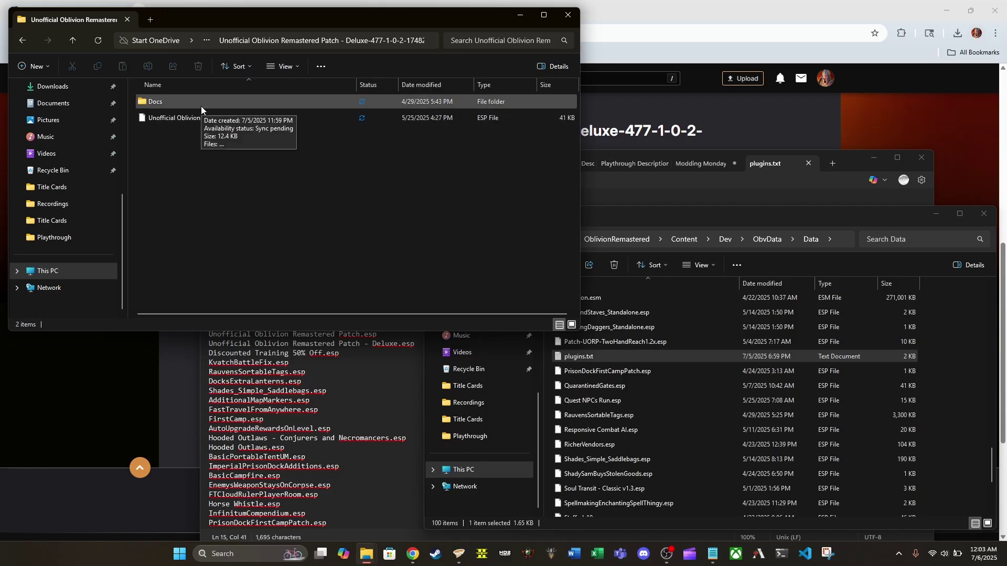
{"action": "left_click_drag", "start_coordinate": [293, 190], "coordinate": [274, 156]}
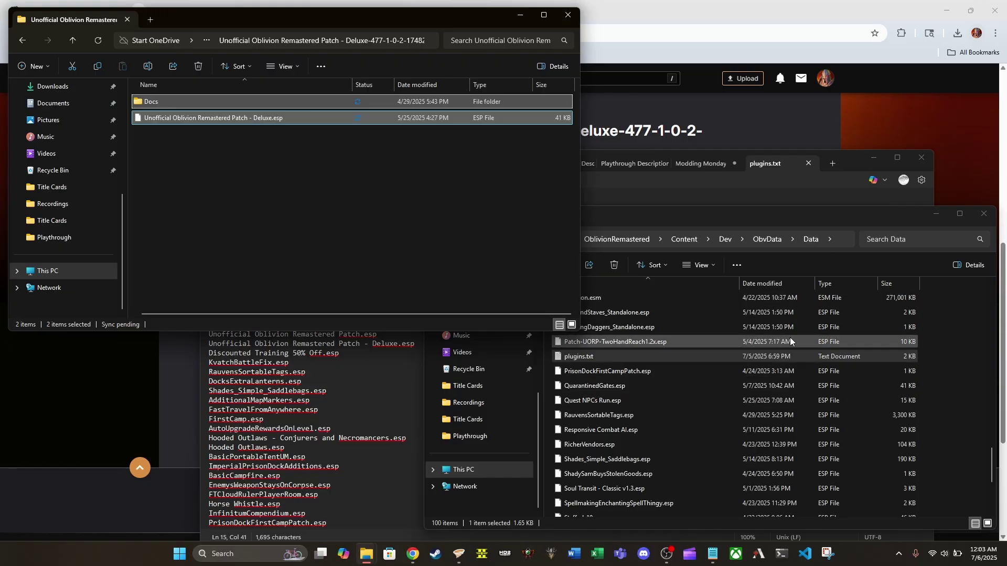
{"action": "scroll", "coordinate": [781, 346], "scroll_direction": "down", "scroll_amount": 4}
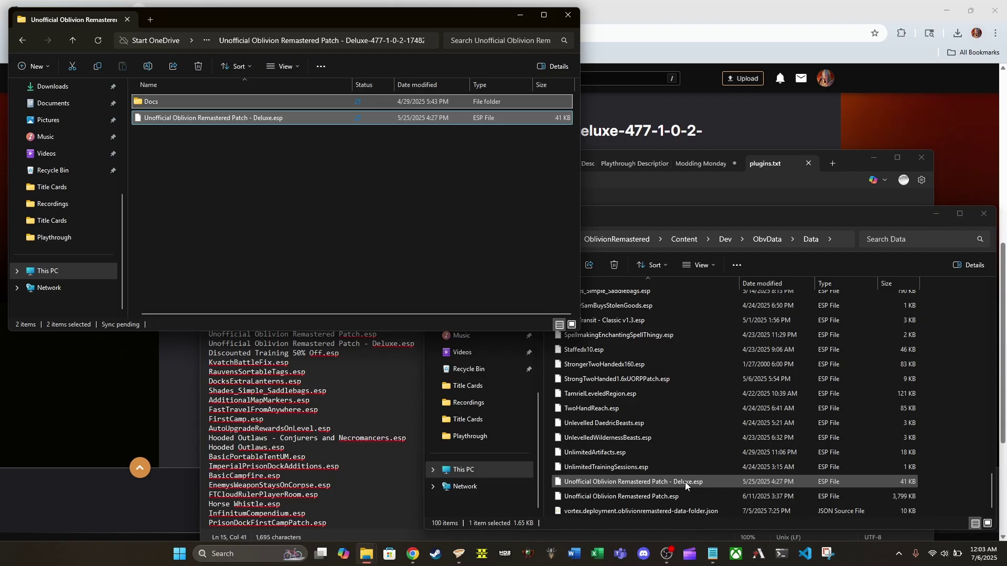
{"action": "scroll", "coordinate": [701, 461], "scroll_direction": "up", "scroll_amount": 4}
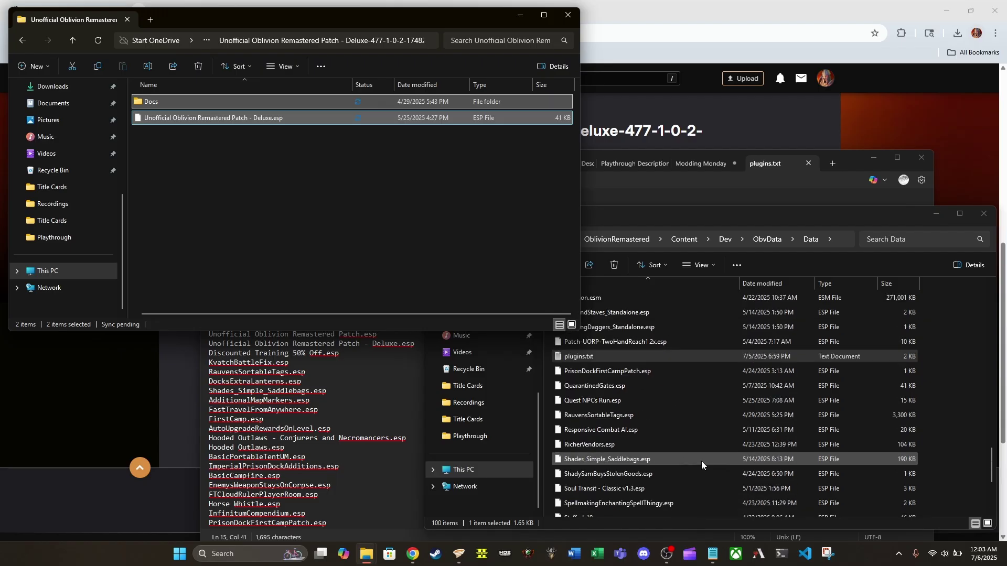
{"action": "scroll", "coordinate": [698, 430], "scroll_direction": "up", "scroll_amount": 1}
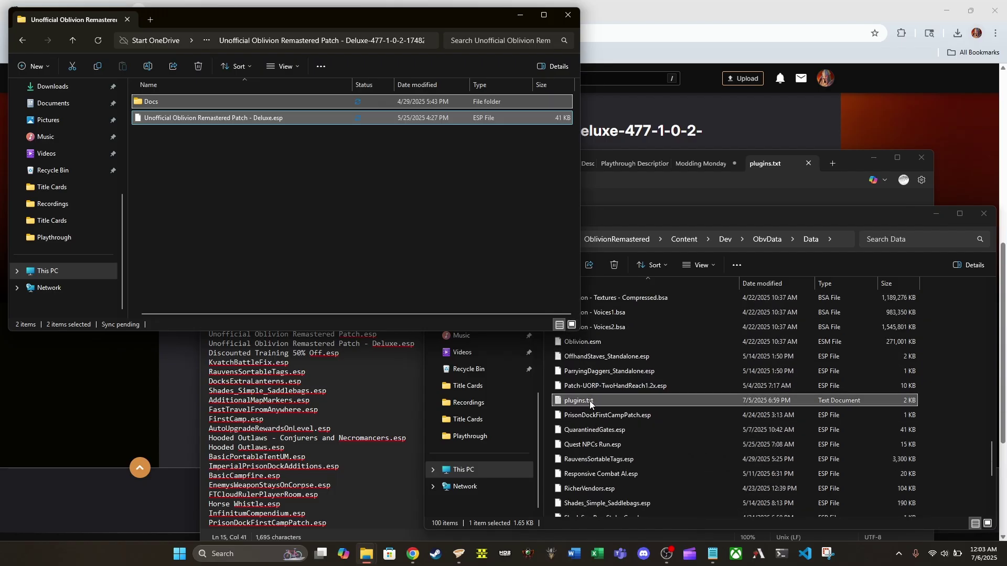
{"action": "double_click", "coordinate": [590, 401]}
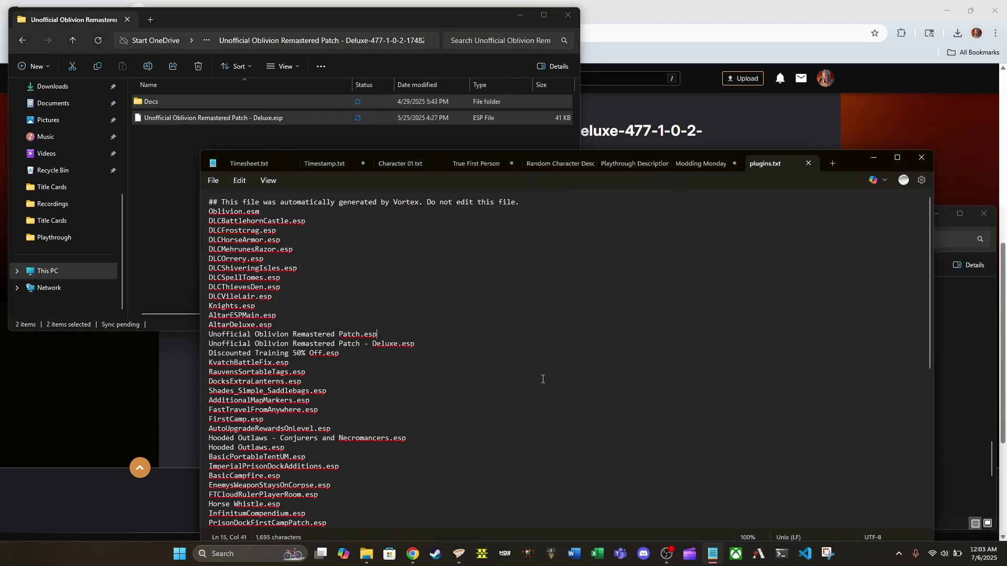
{"action": "left_click_drag", "start_coordinate": [852, 162], "coordinate": [801, 147]}
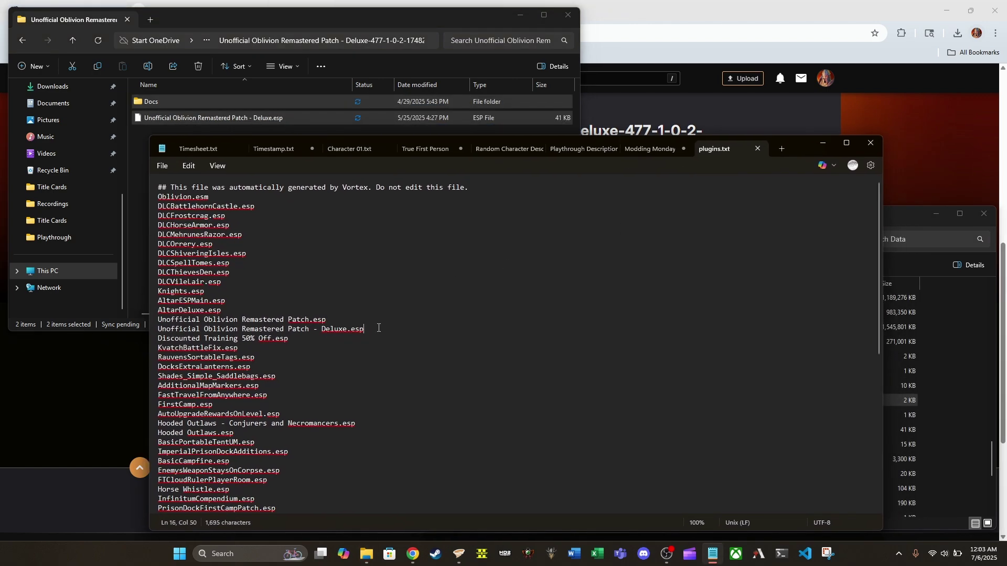
{"action": "left_click_drag", "start_coordinate": [378, 328], "coordinate": [158, 330]}
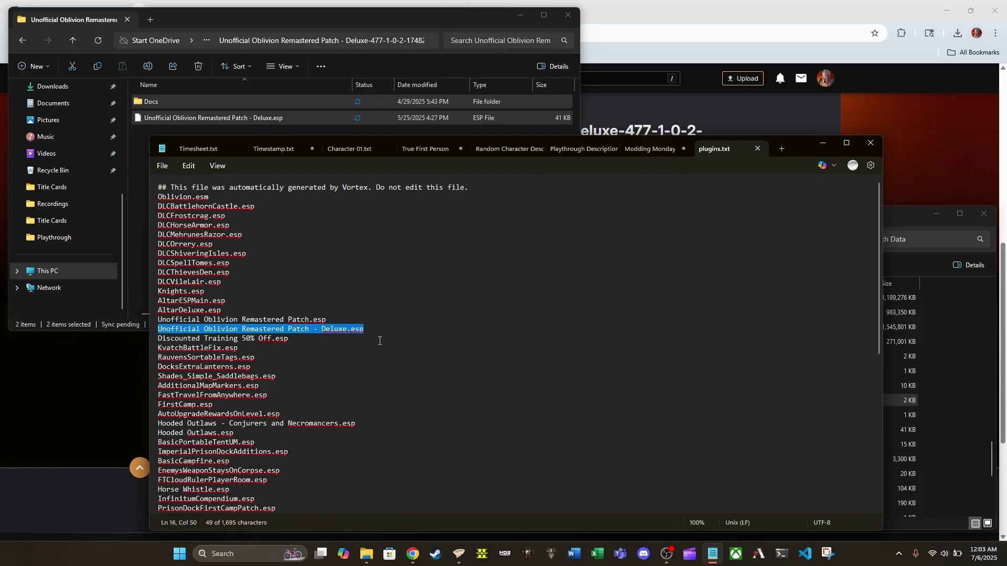
{"action": "left_click", "coordinate": [379, 331]}
{"action": "left_click_drag", "start_coordinate": [379, 331], "coordinate": [158, 319]}
{"action": "left_click_drag", "start_coordinate": [293, 307], "coordinate": [157, 197]}
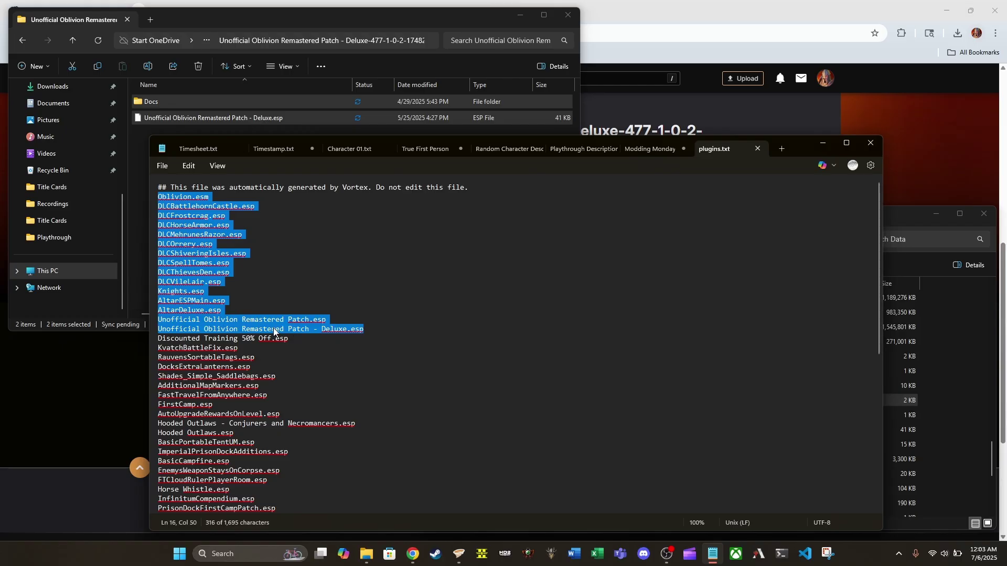
{"action": "left_click", "coordinate": [207, 312]}
{"action": "key", "text": "Up"}
{"action": "key", "text": "End"}
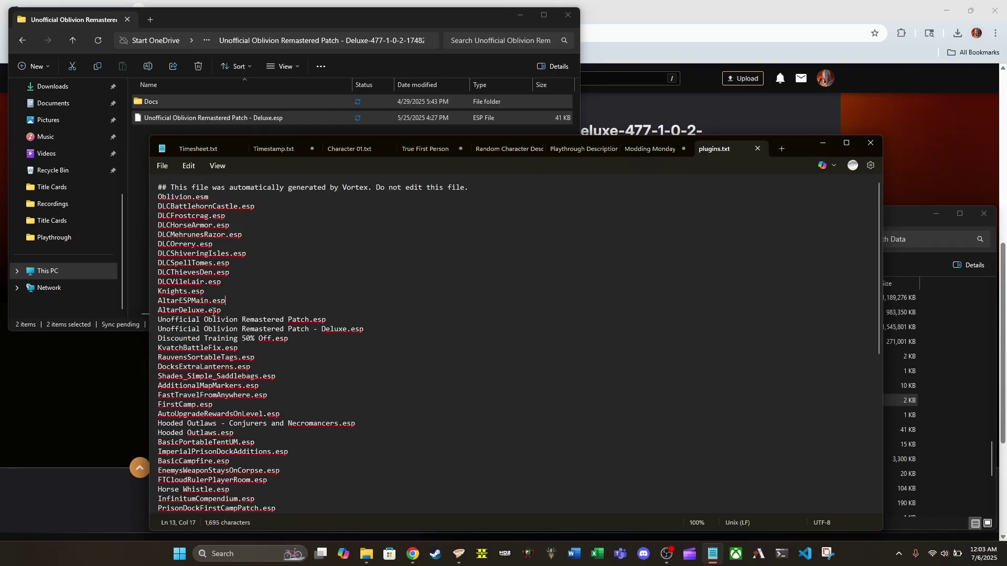
{"action": "scroll", "coordinate": [240, 466], "scroll_direction": "down", "scroll_amount": 10}
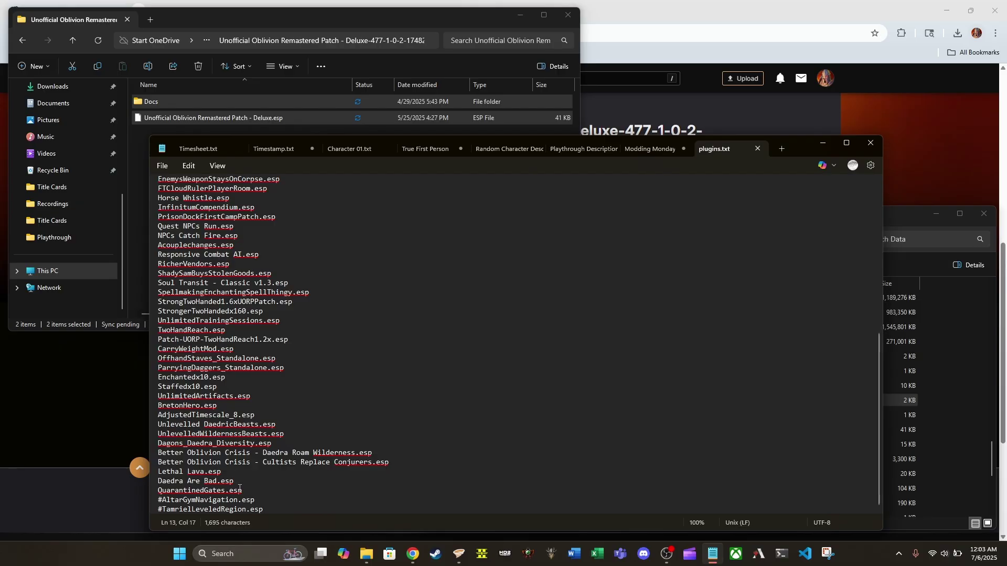
{"action": "left_click_drag", "start_coordinate": [273, 511], "coordinate": [160, 506]}
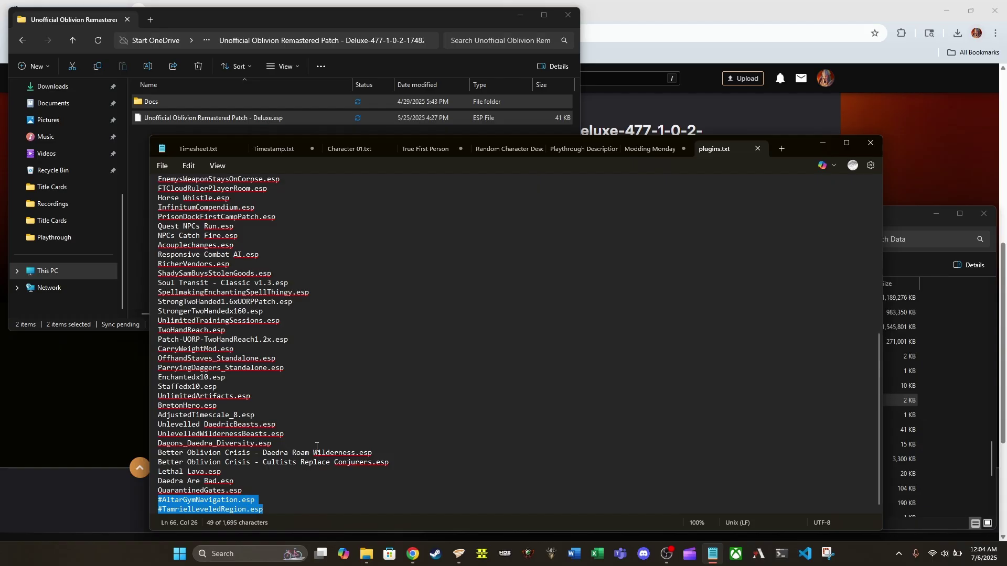
{"action": "scroll", "coordinate": [377, 386], "scroll_direction": "up", "scroll_amount": 10}
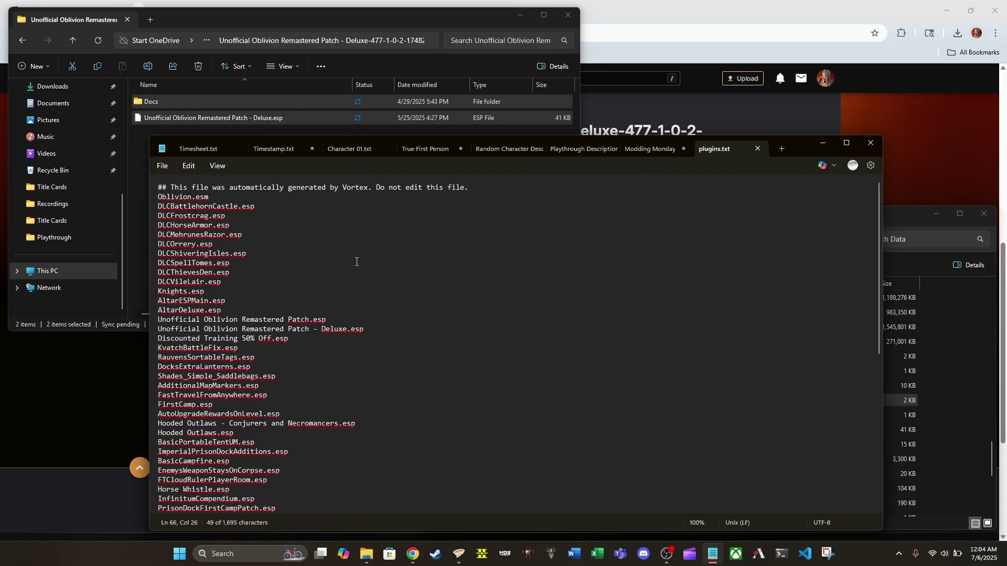
{"action": "left_click", "coordinate": [550, 299]}
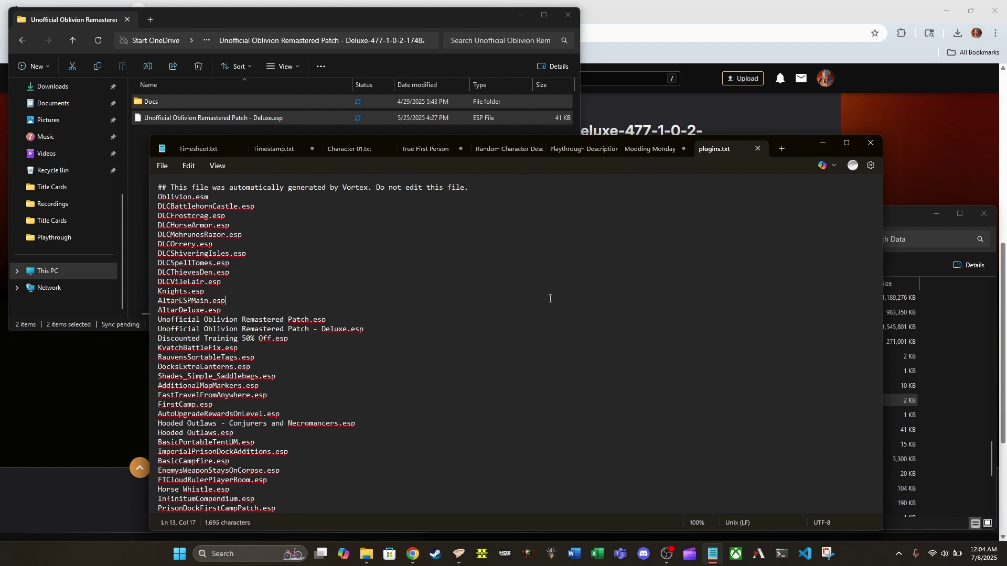
{"action": "triple_click", "coordinate": [336, 331]}
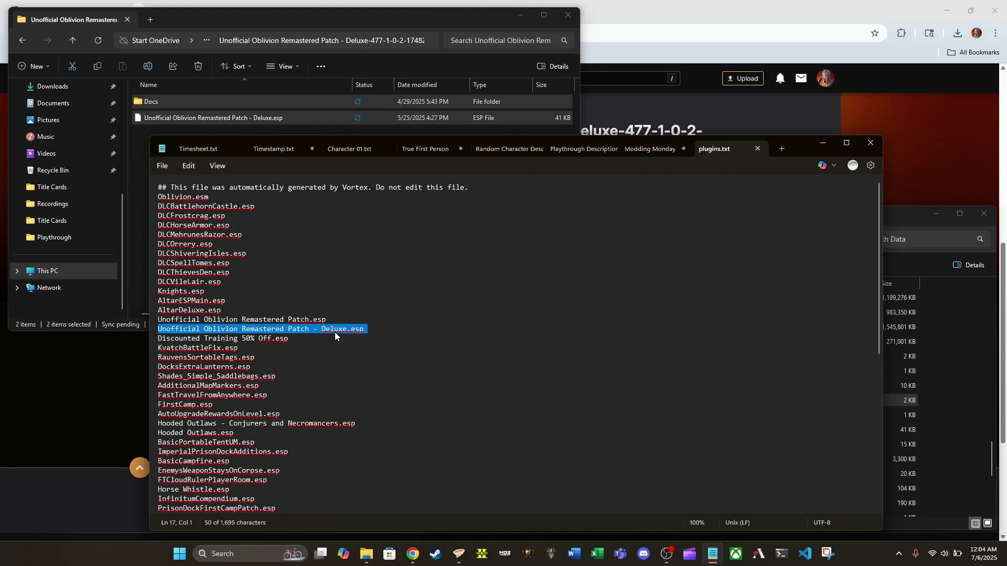
{"action": "left_click", "coordinate": [376, 330]}
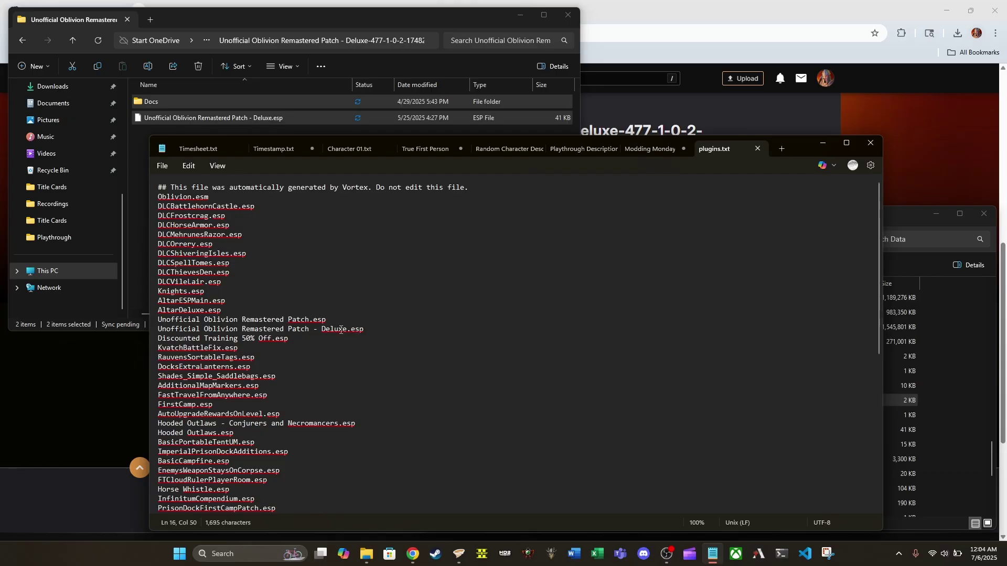
{"action": "double_click", "coordinate": [315, 329]}
{"action": "right_click", "coordinate": [345, 329]}
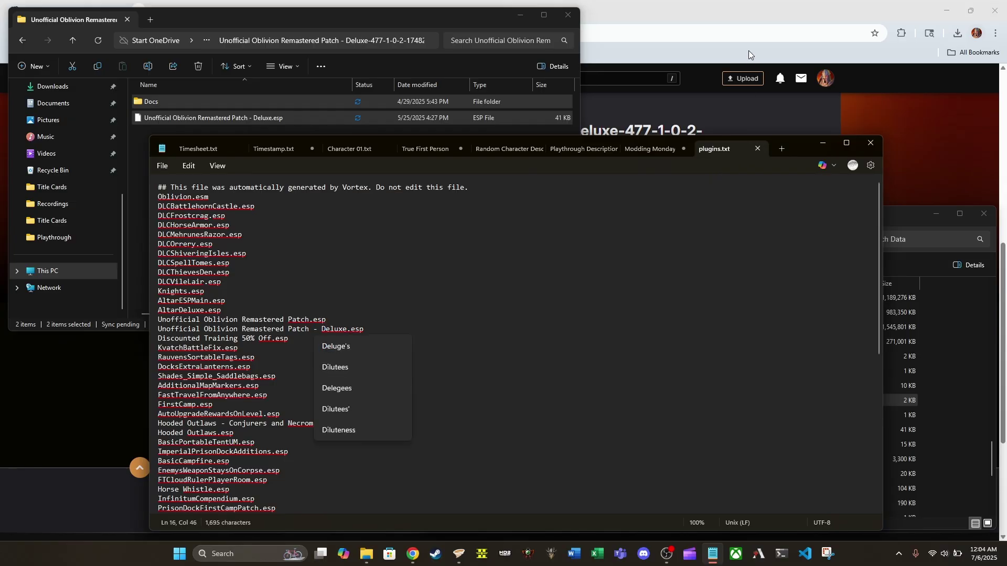
- Return to the Nexus Mods UORP page and scroll up toward the mod header
{"action": "left_click", "coordinate": [745, 11]}
{"action": "scroll", "coordinate": [858, 285], "scroll_direction": "up", "scroll_amount": 8}
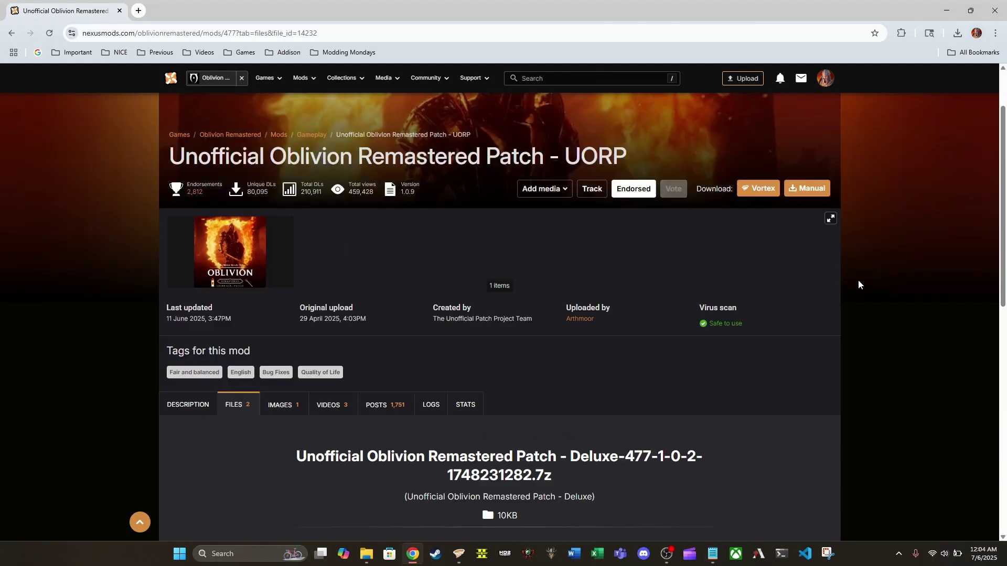